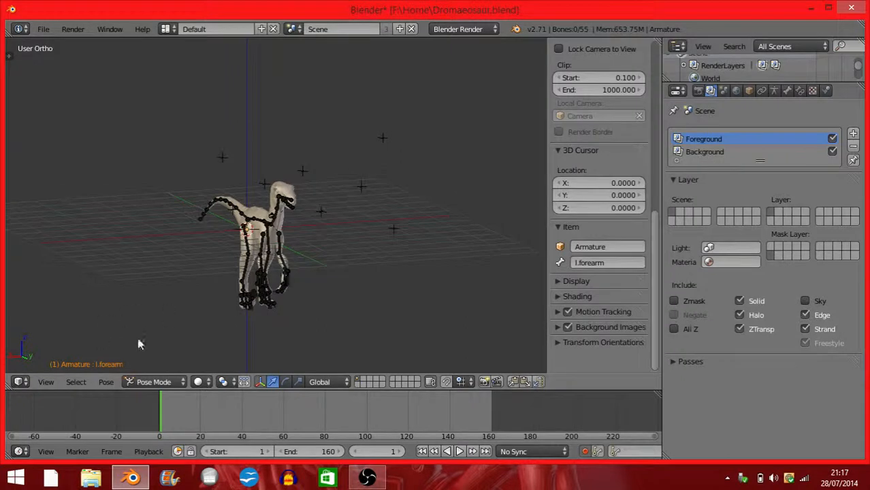
left_click(46, 382)
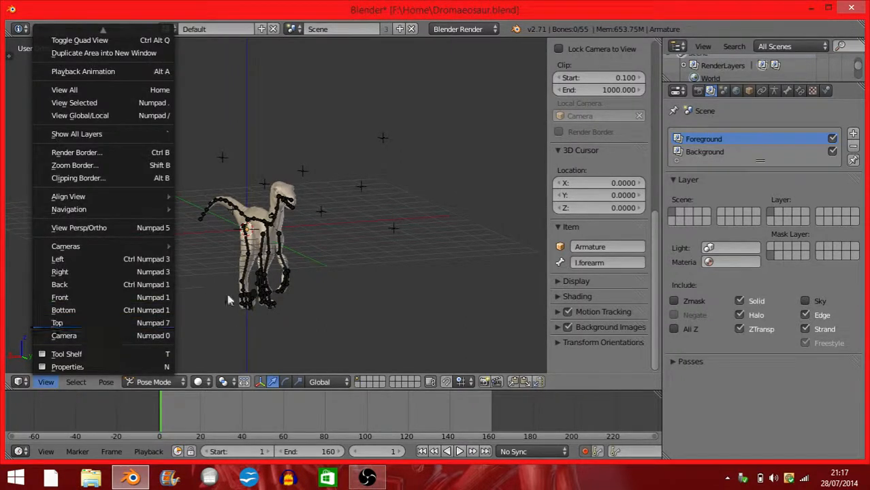
left_click(47, 383)
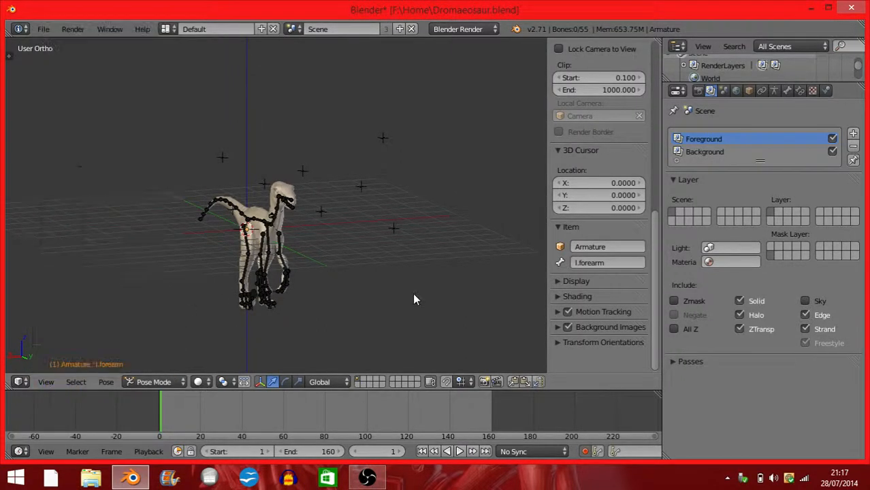
scroll(308, 247, "up", 3)
scroll(305, 248, "down", 3)
middle_click_drag(306, 250, 369, 232)
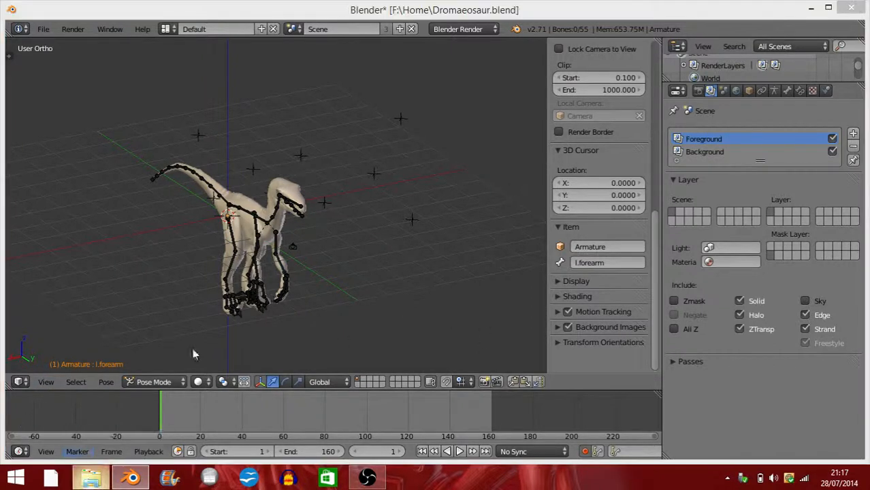
Step: Switch to File Explorer and open the folder College > Viral Ad > Raw Footage on the F: drive
key("super+e")
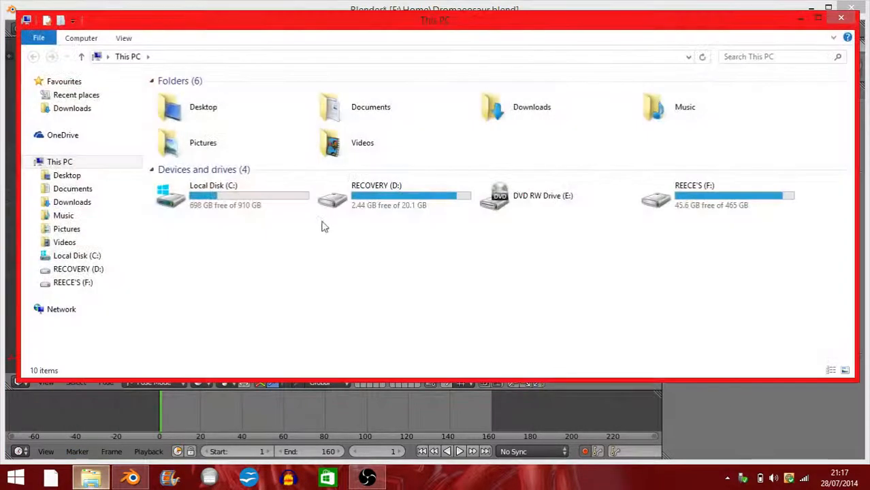
left_click(83, 283)
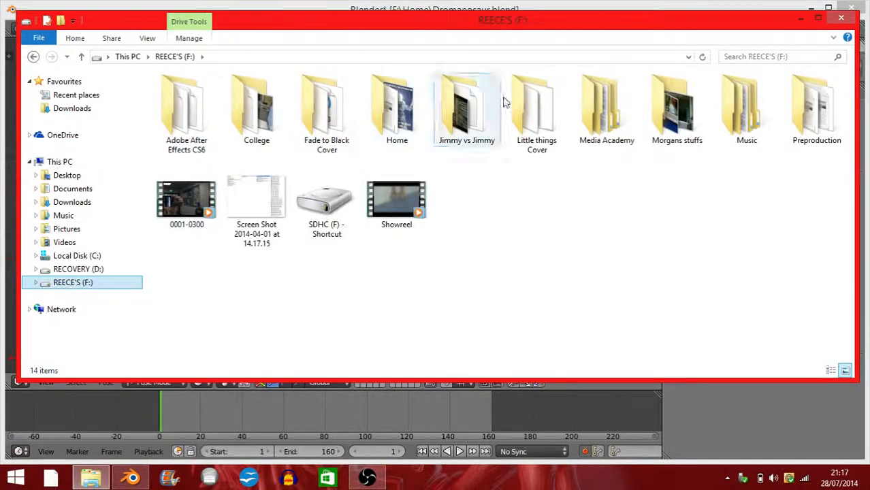
double_click(251, 108)
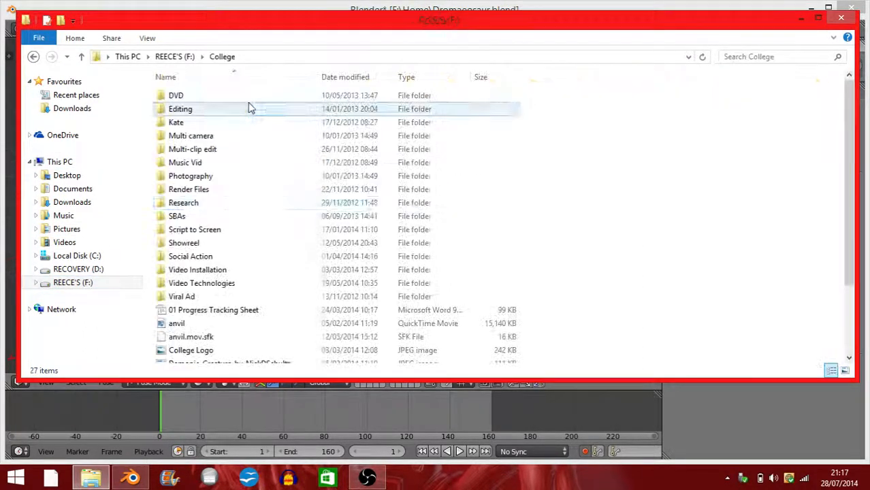
double_click(211, 298)
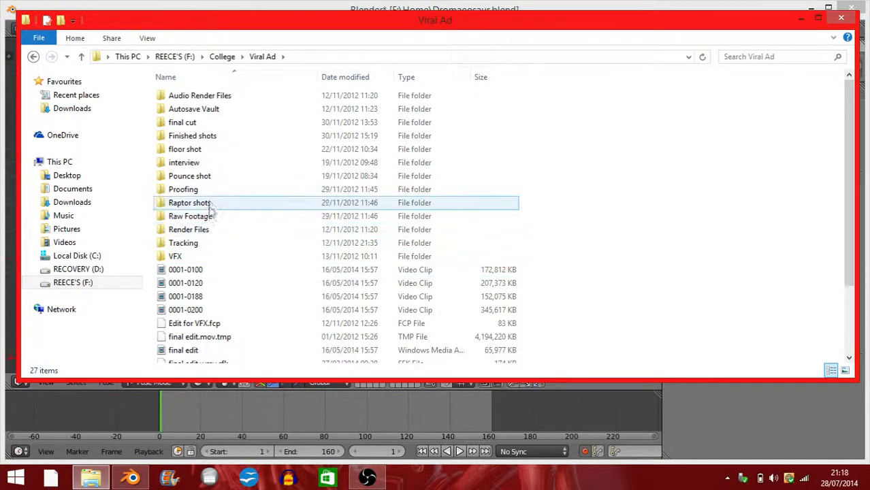
double_click(211, 218)
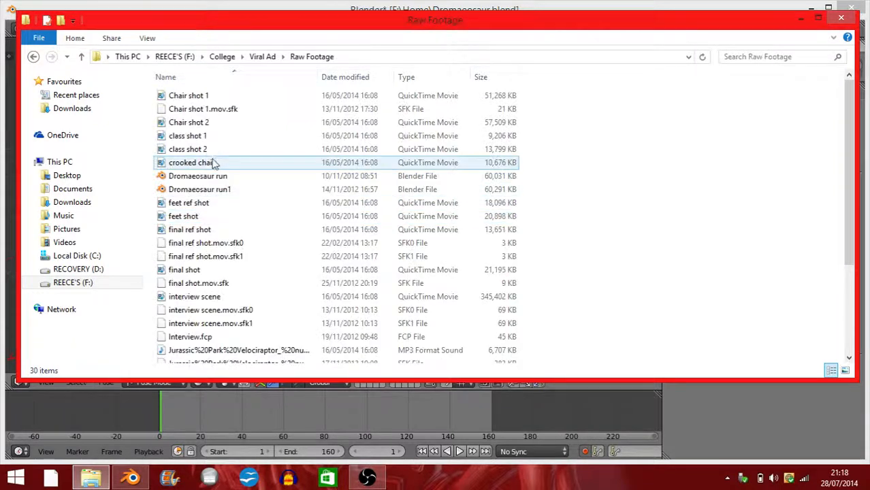
Step: Open the "interview scene" movie from the Raw Footage folder in QuickTime Player
double_click(204, 296)
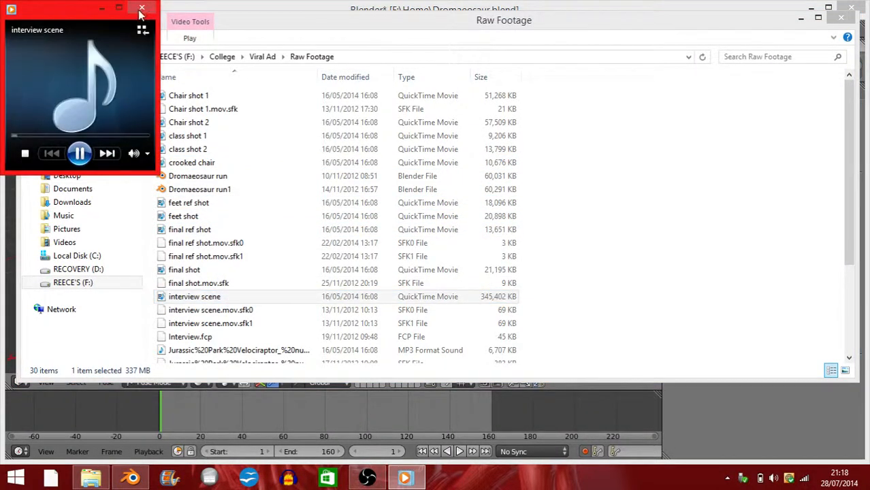
right_click(219, 297)
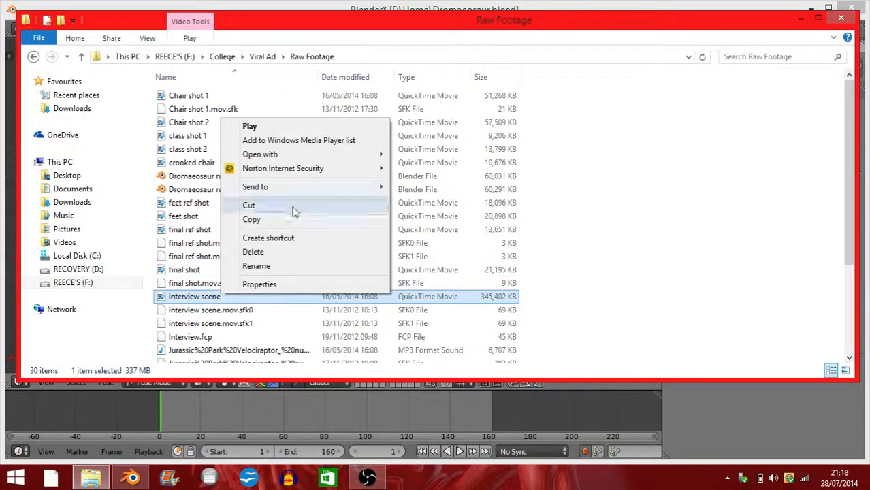
mouse_move(377, 155)
left_click(428, 181)
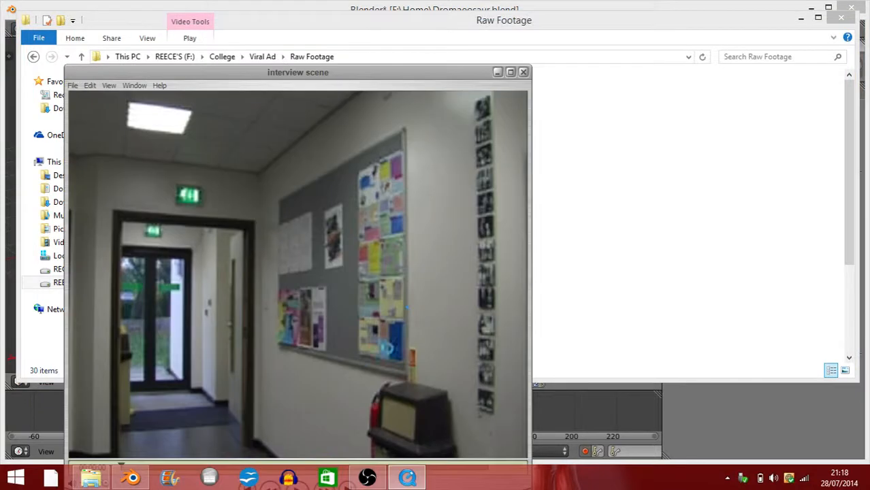
Step: Fit the interview scene movie to the screen and turn its playback volume down to the minimum
left_click(109, 86)
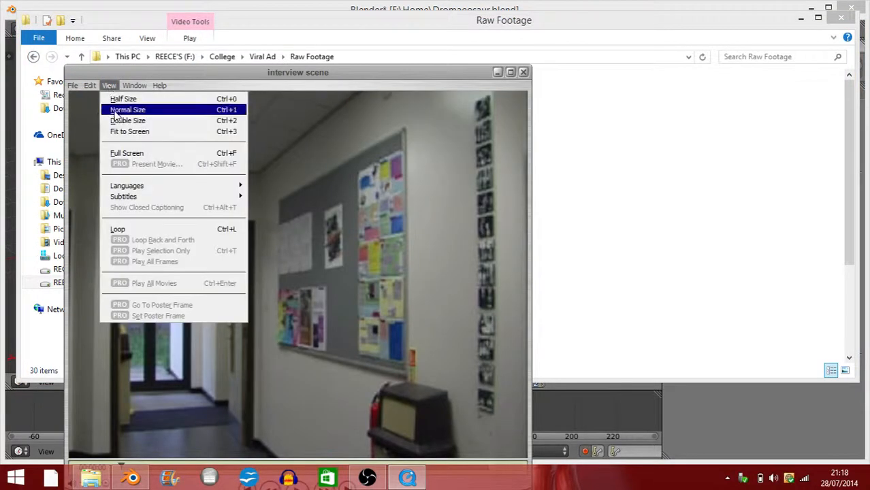
left_click(126, 131)
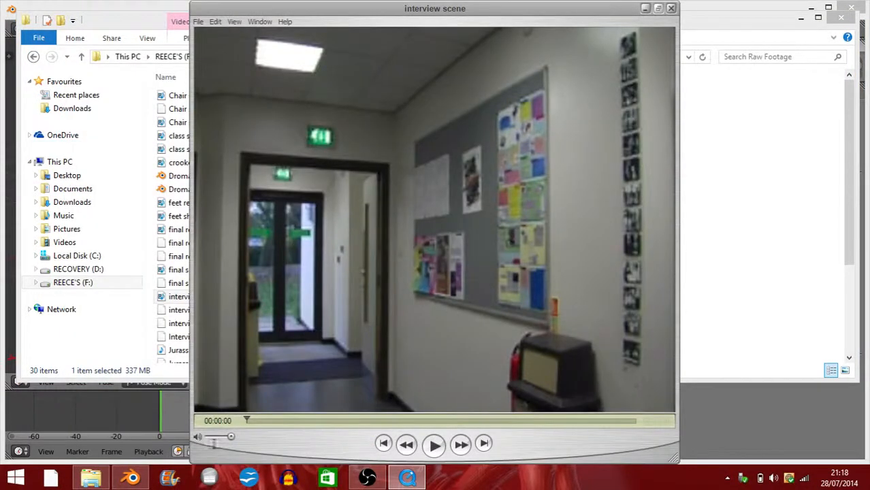
left_click_drag(231, 436, 208, 437)
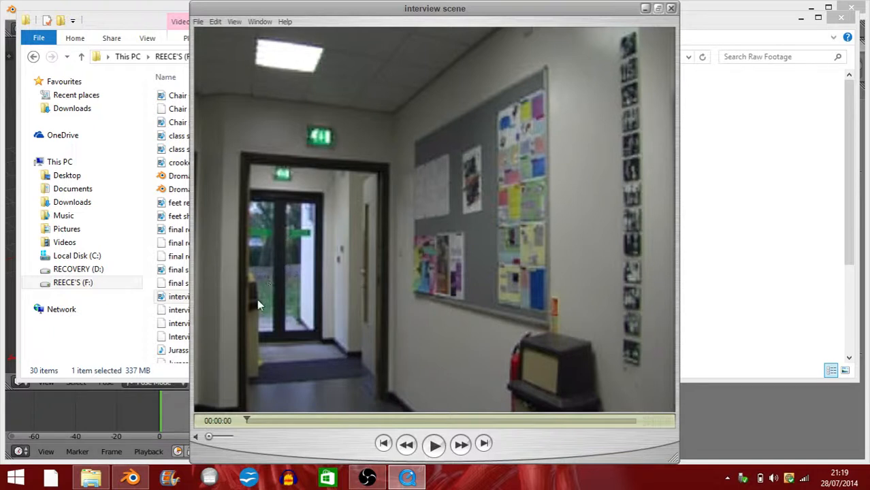
Step: Switch to Blender to look at the rigged dinosaur, and return to the interview scene movie in QuickTime Player
left_click(132, 478)
middle_click_drag(318, 307, 317, 254)
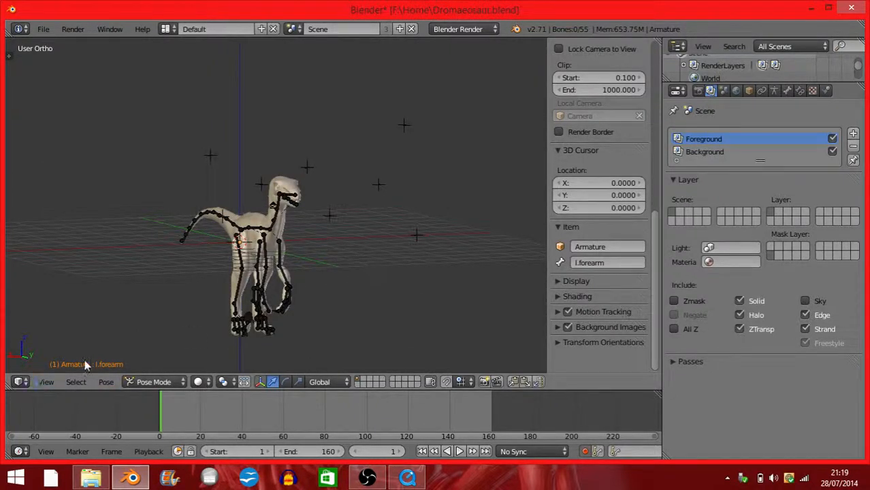
left_click(405, 479)
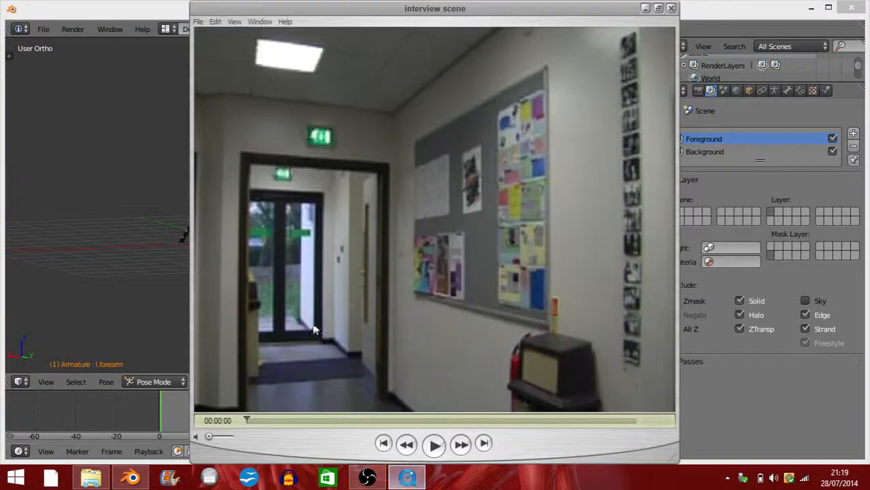
Step: Switch to Blender, reset the 3D cursor to the scene origin and show the dinosaur in the top view
left_click(47, 335)
key("shift+c")
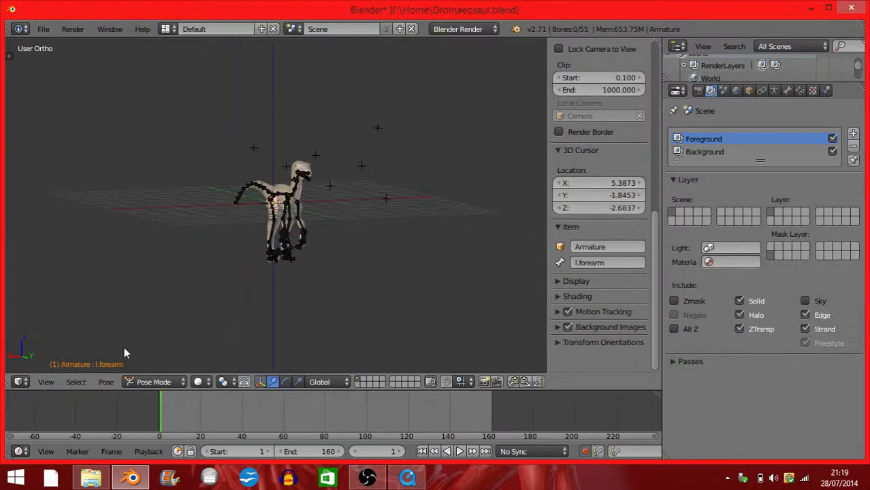
left_click(46, 381)
left_click(72, 322)
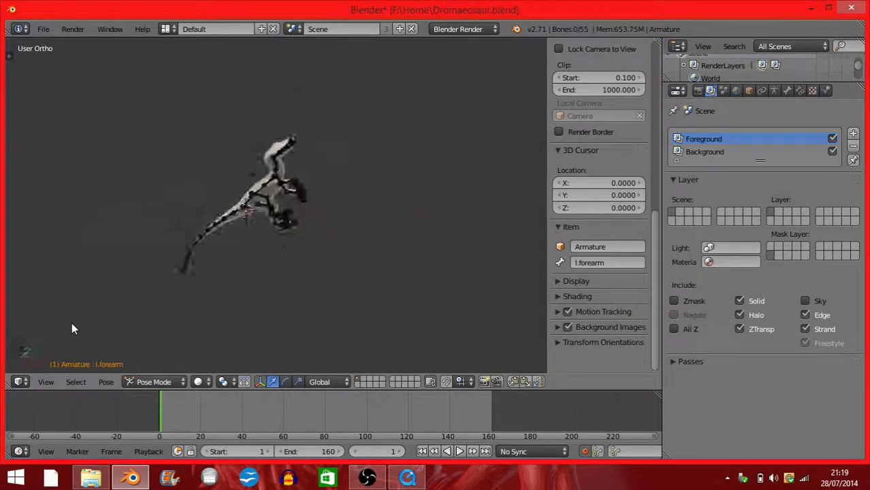
key("space")
type("add lo")
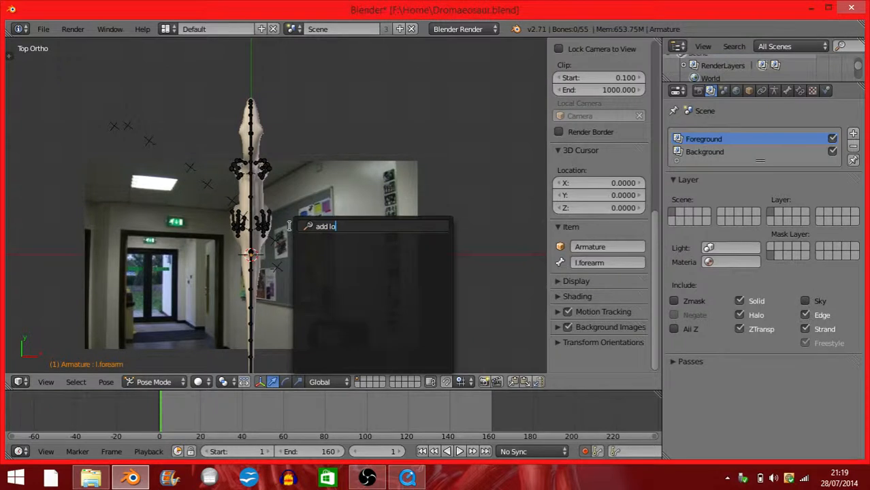
key("BackSpace")
key("BackSpace")
type("l")
key("BackSpace")
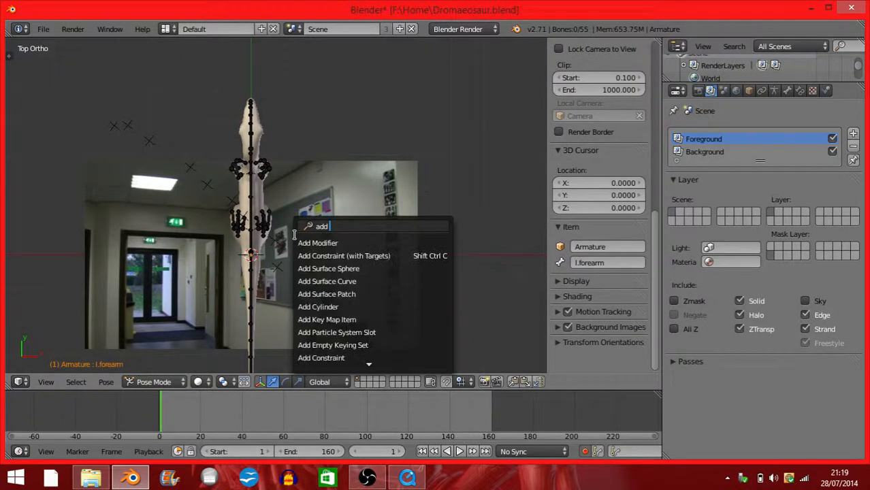
type("l")
left_click(171, 239)
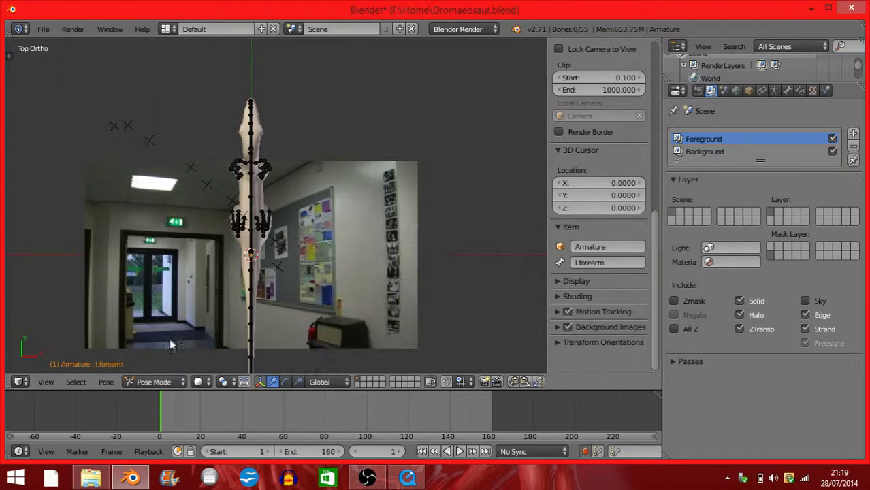
Step: Select the Dromaeosaur mesh to leave Pose Mode and add a Sun lamp at the scene origin
right_click(260, 149)
key("space")
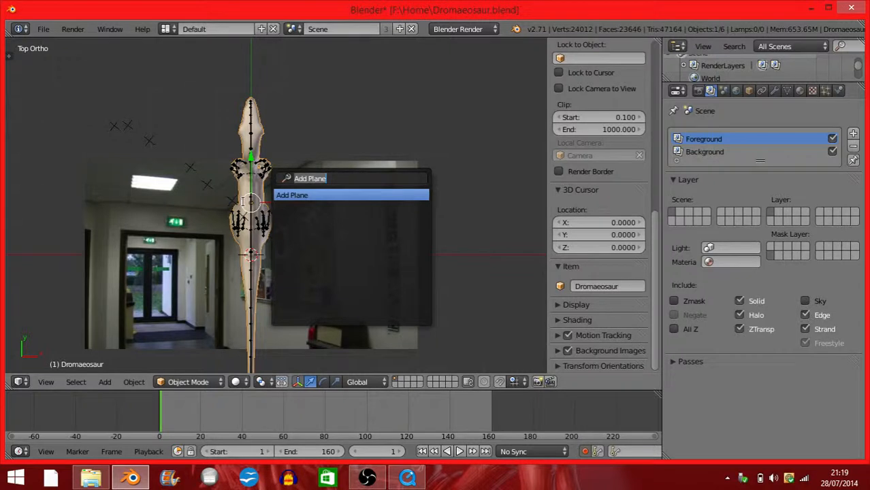
type("add l")
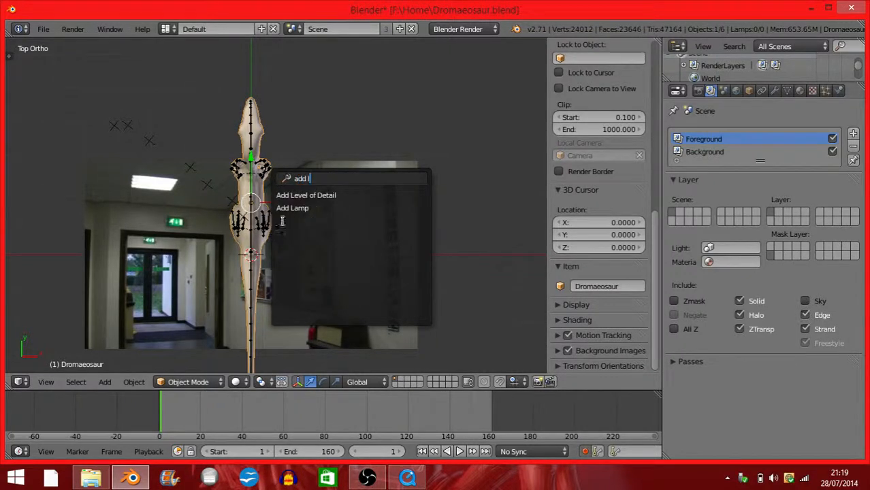
left_click(293, 207)
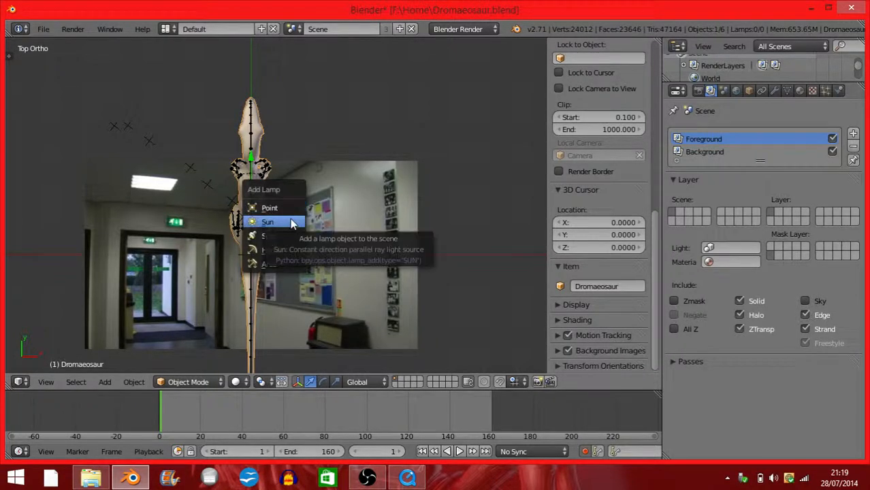
left_click(292, 224)
left_click(46, 381)
left_click(79, 323)
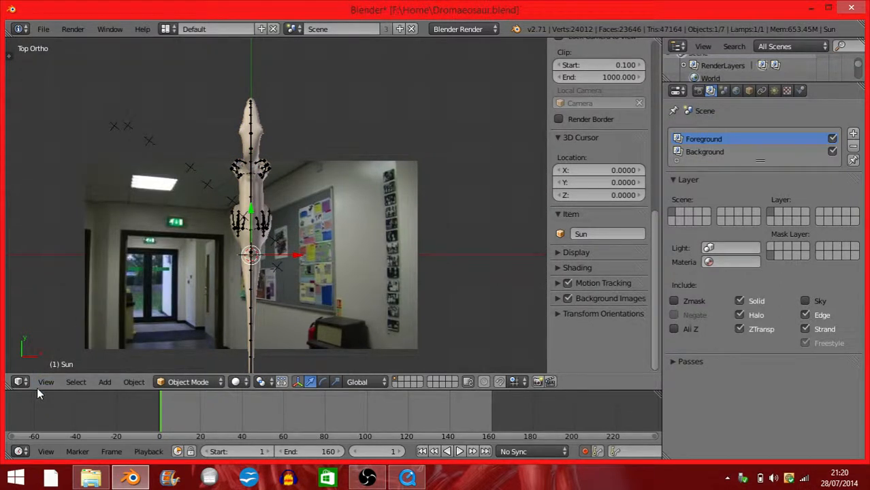
Step: Delete the Sun lamp and add a Point lamp at the scene origin in its place
key("Delete")
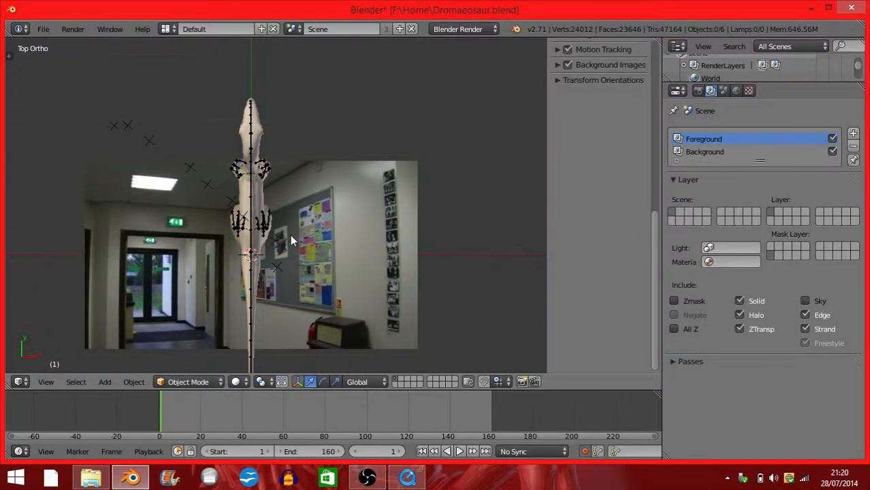
key("space")
key("Return")
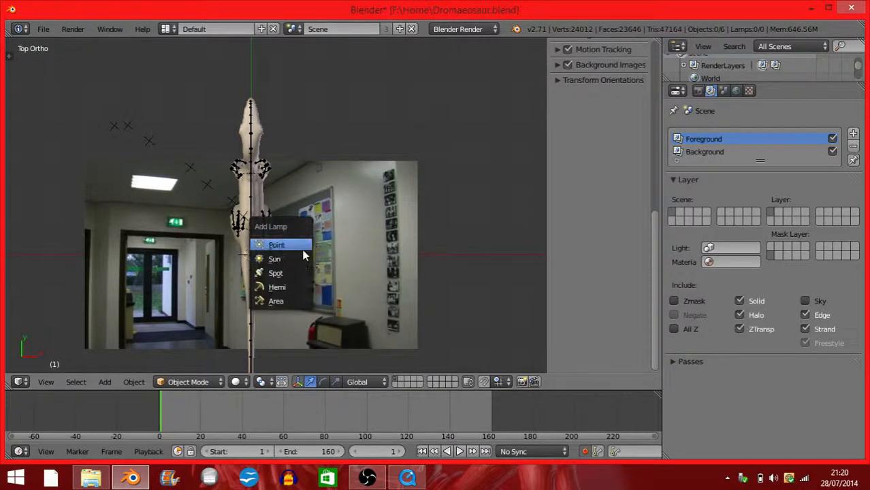
left_click(286, 242)
Step: In the right view, raise the Point lamp straight up the Z axis to well above the dinosaur's hips
left_click(45, 381)
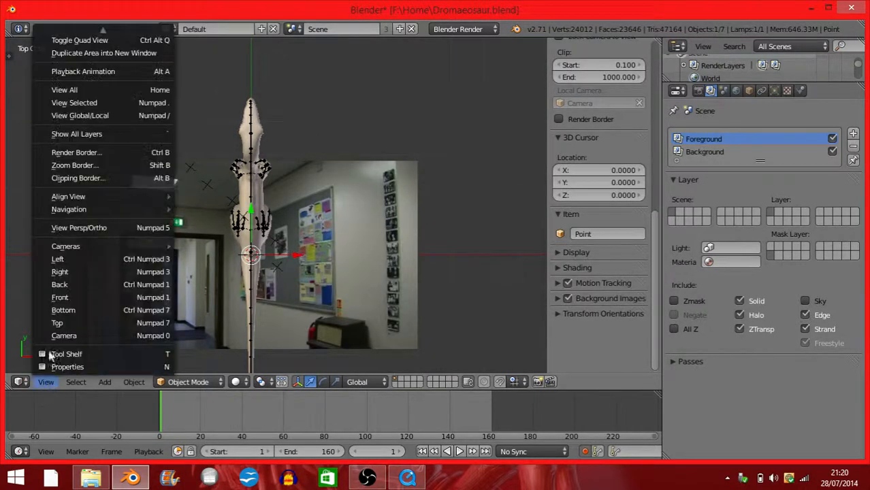
left_click(61, 323)
left_click(46, 381)
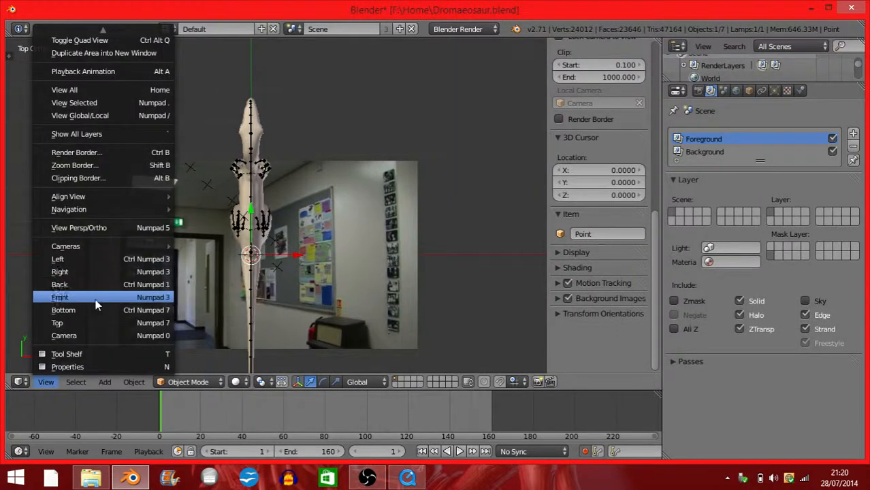
left_click(76, 272)
scroll(240, 198, "down", 1)
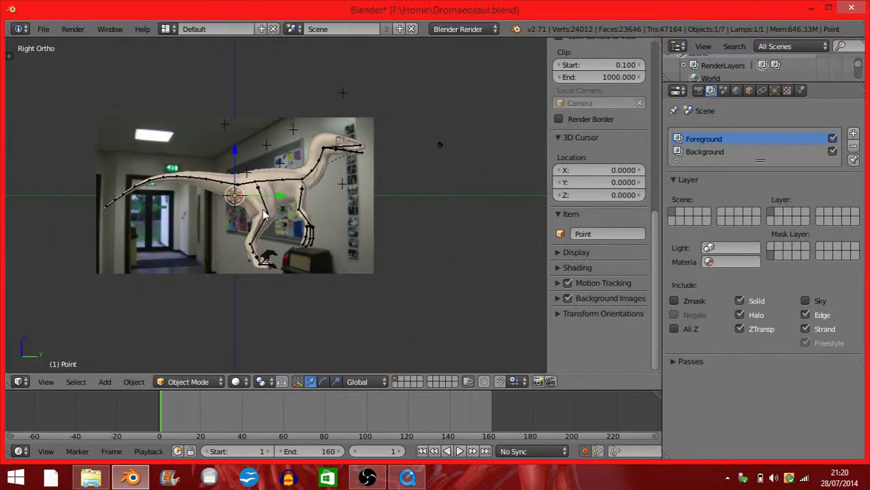
key("g")
right_click(262, 109)
left_click_drag(235, 152, 235, 375)
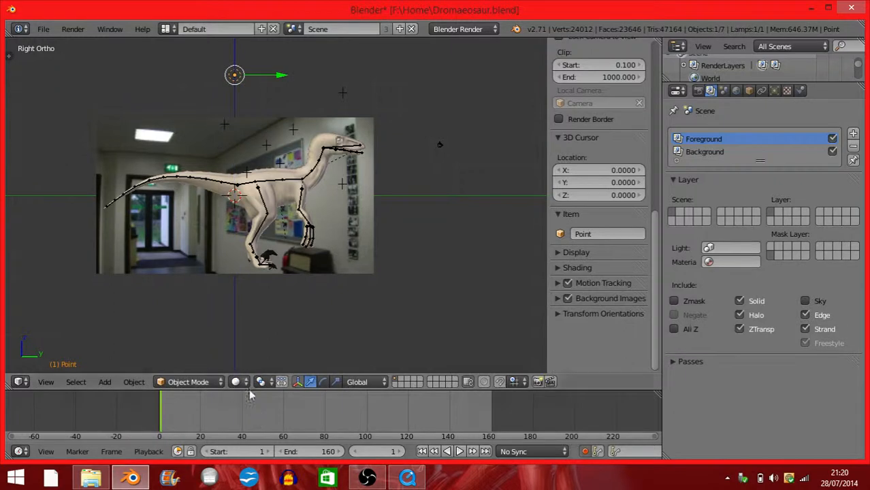
Step: Turn off Environment Lighting in the world settings and keep the Ambient Occlusion blend mode at Multiply
middle_click_drag(290, 177, 262, 231, "shift")
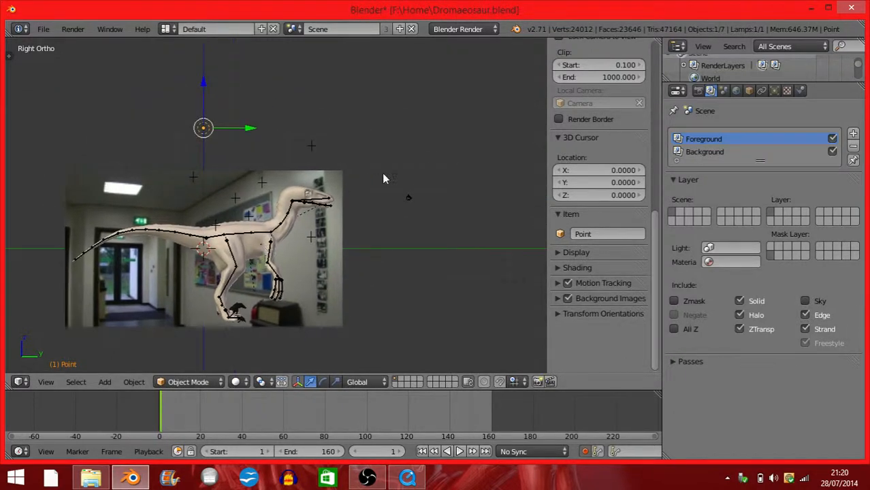
middle_click_drag(339, 195, 395, 181, "shift")
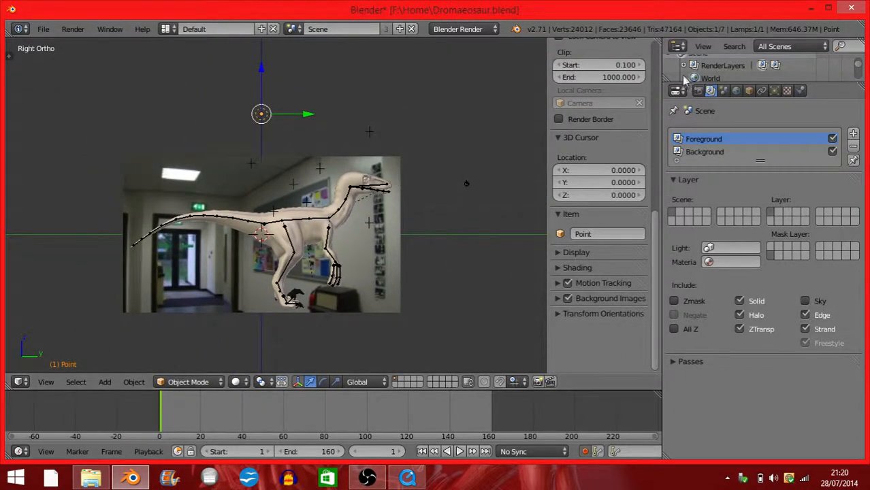
left_click(699, 90)
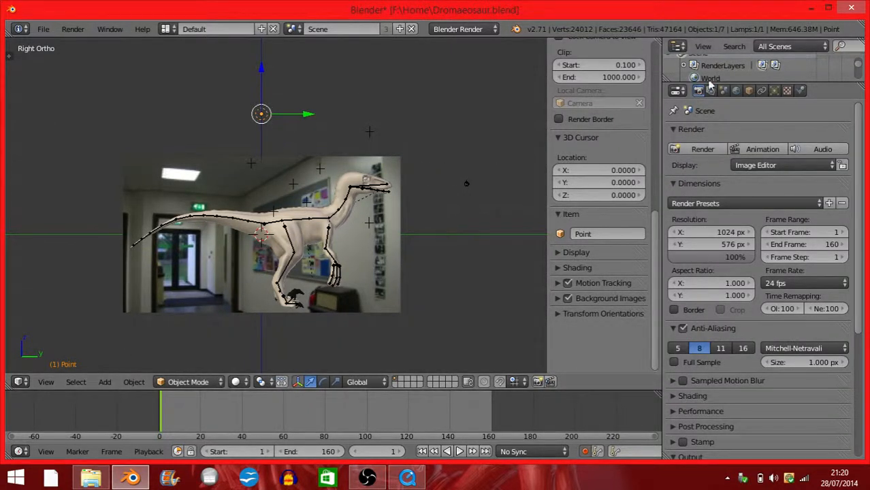
left_click(737, 91)
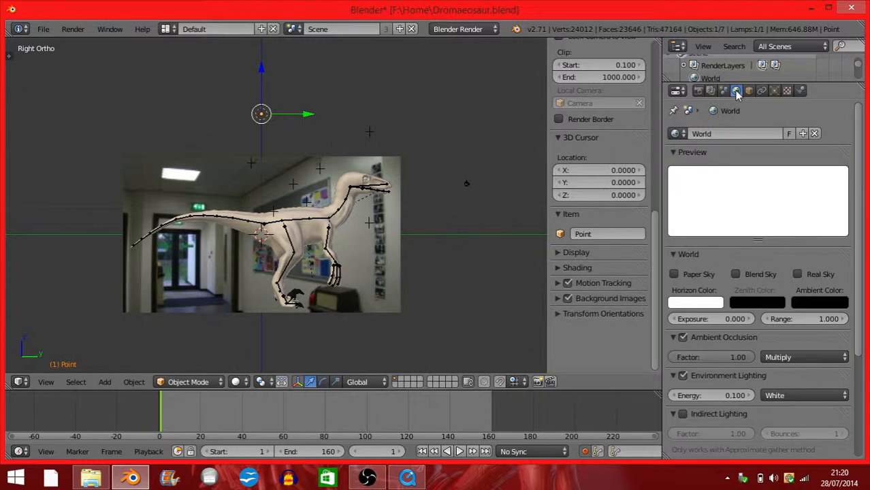
scroll(742, 204, "down", 5)
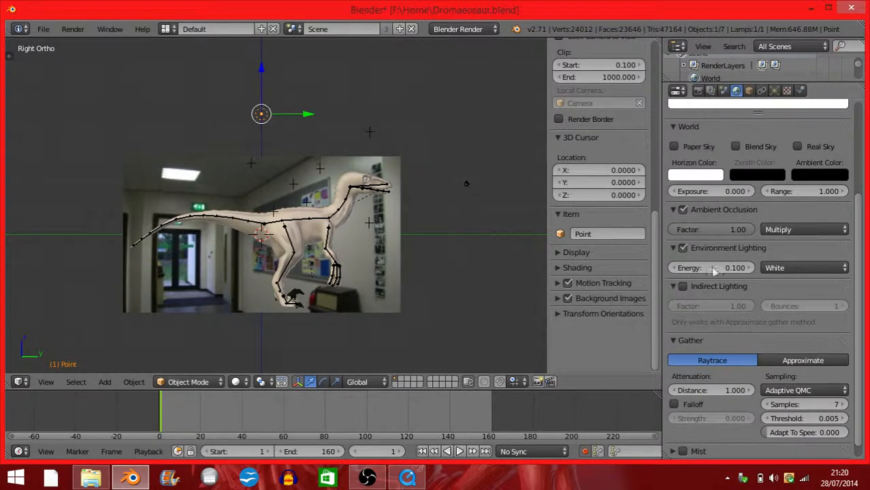
left_click(684, 248)
left_click(668, 248)
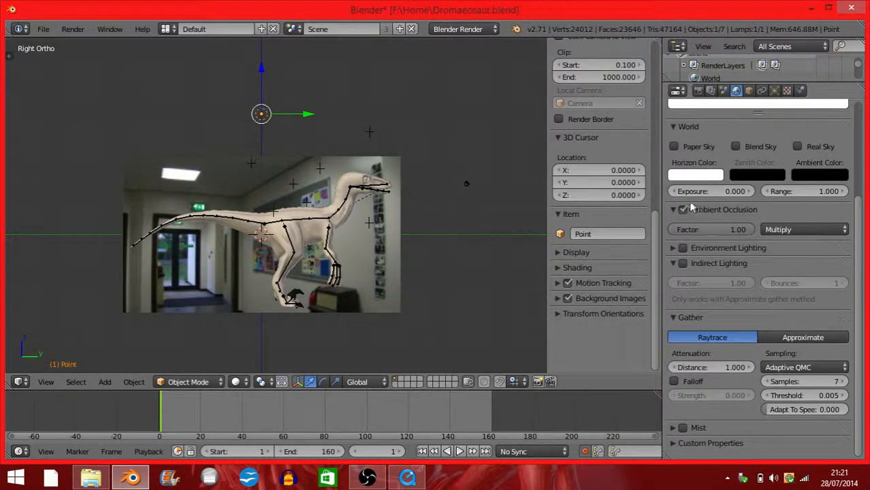
left_click(786, 231)
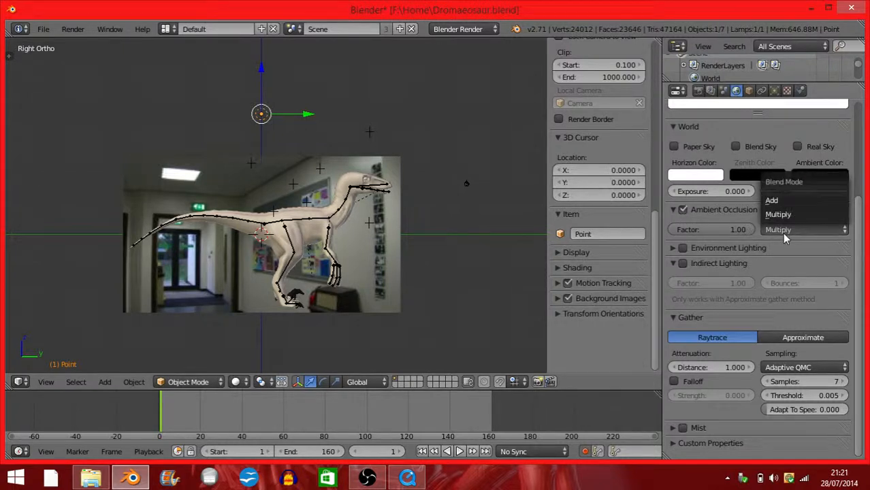
left_click(778, 214)
scroll(776, 225, "up", 5)
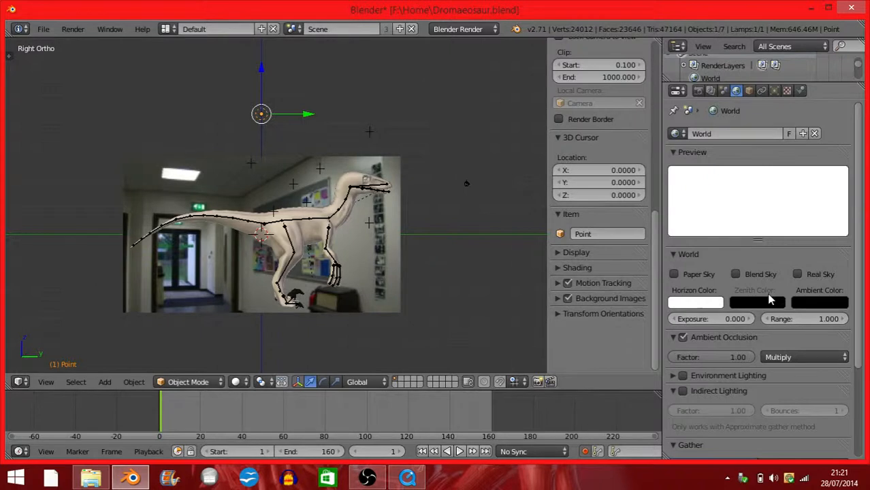
Step: Hide the 3D view's properties sidebar and change the Point lamp's type to Sun
key("n")
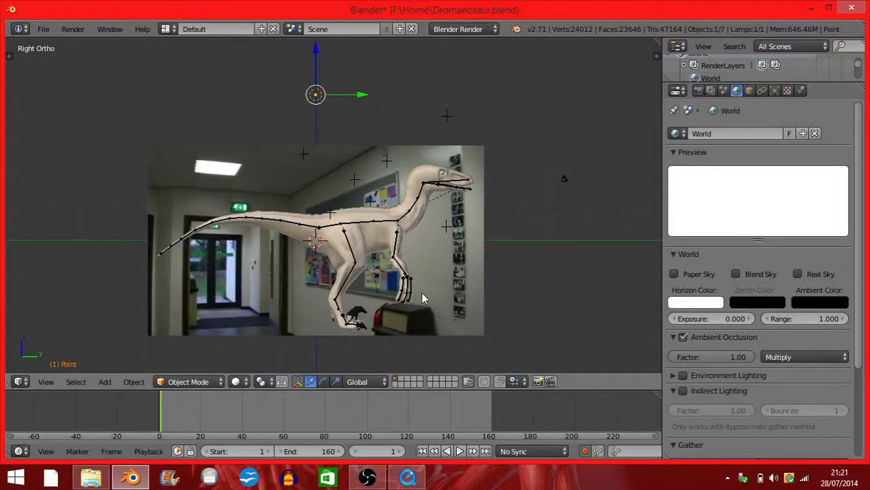
scroll(545, 243, "up", 1)
middle_click_drag(441, 273, 441, 247, "shift")
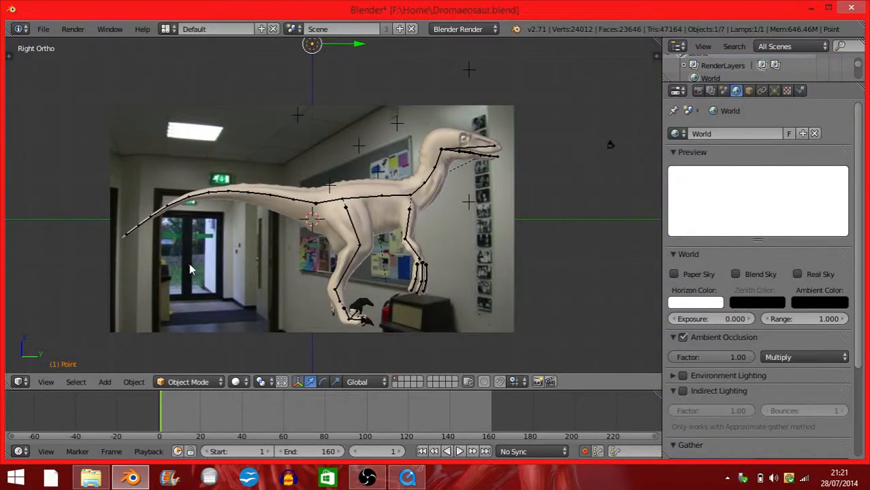
left_click(775, 90)
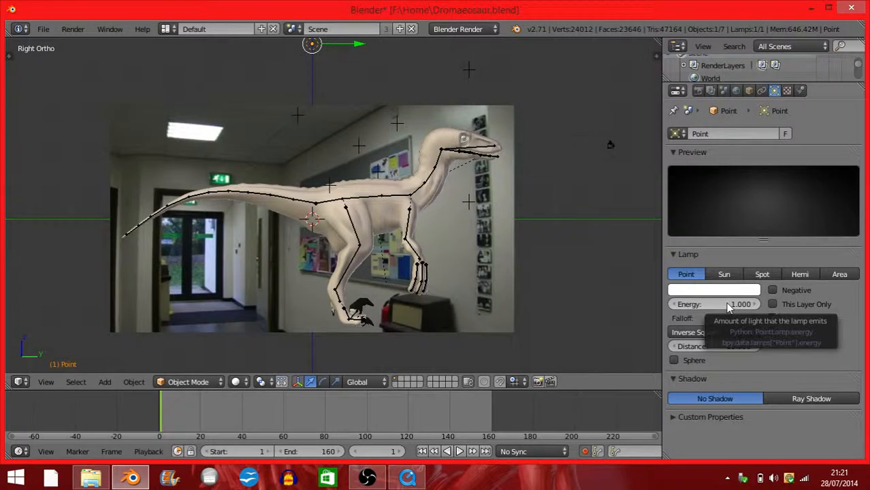
left_click(722, 273)
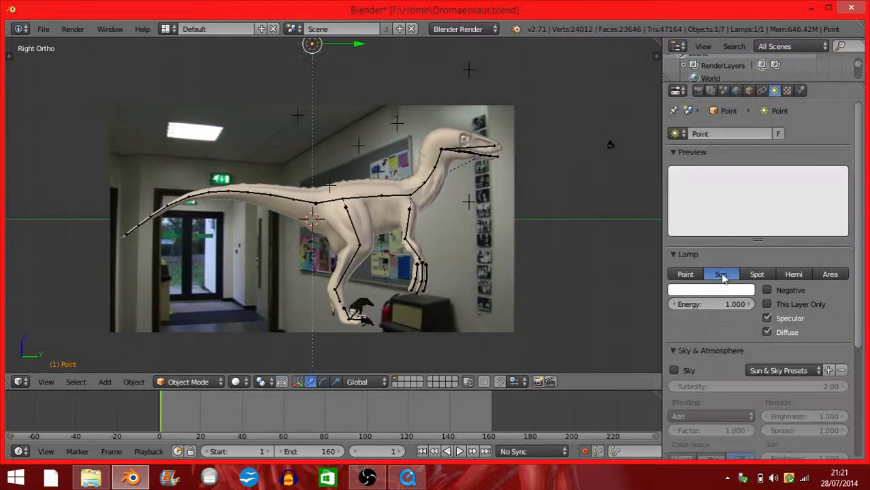
Step: Move the Sun lamp backwards and higher in the right view so it sits well above the dinosaur's tail
scroll(485, 176, "down", 2)
middle_click_drag(492, 189, 539, 216, "shift")
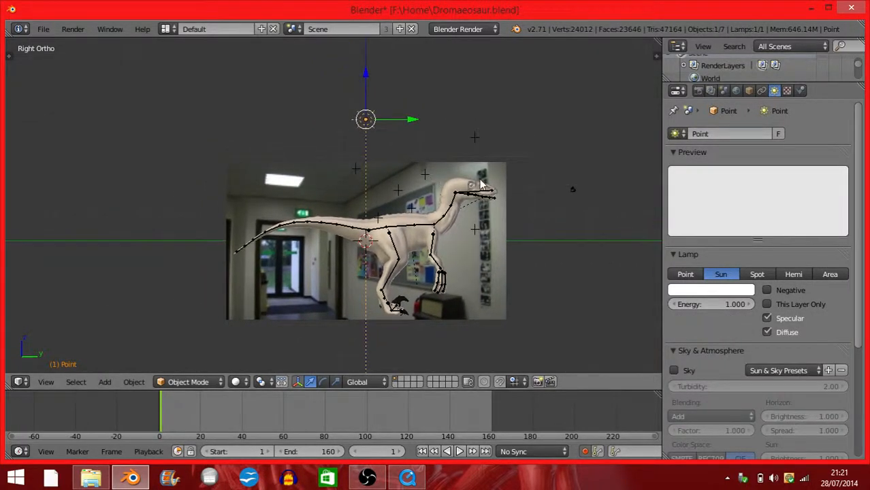
key("g")
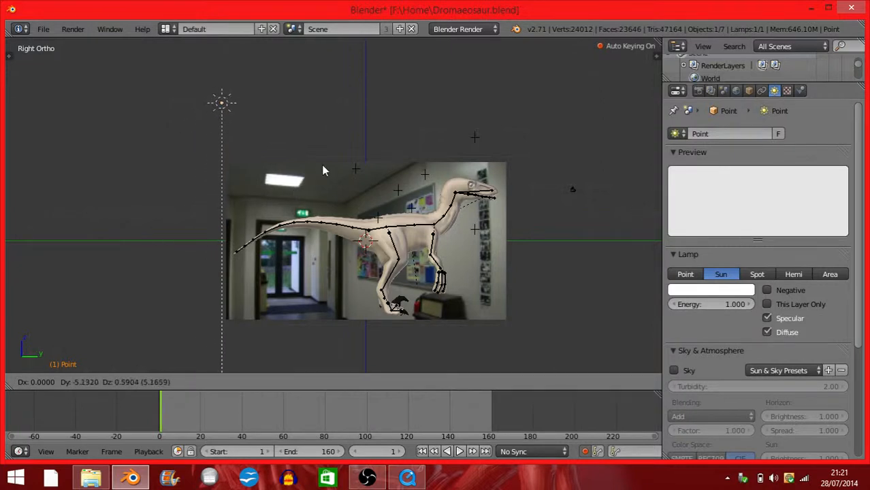
left_click(353, 134)
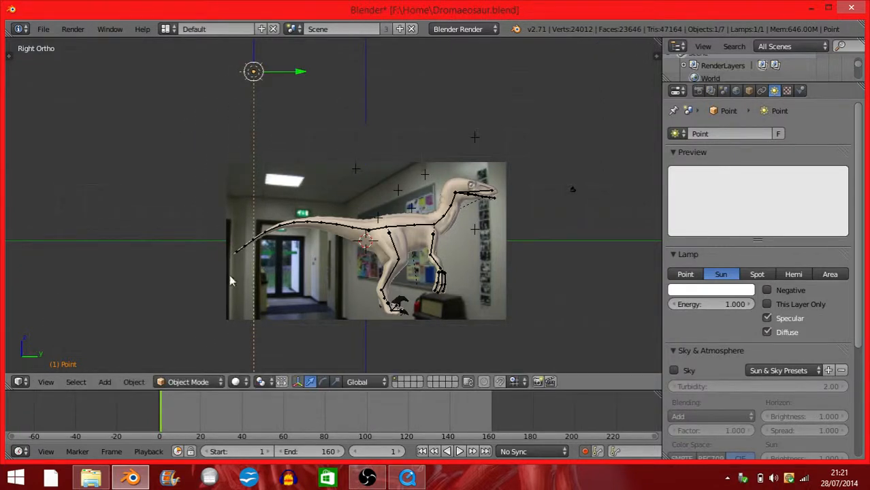
Step: In the top view, duplicate the Sun lamp and place the copy well out to the negative X side, level with the dinosaur's head
left_click(45, 382)
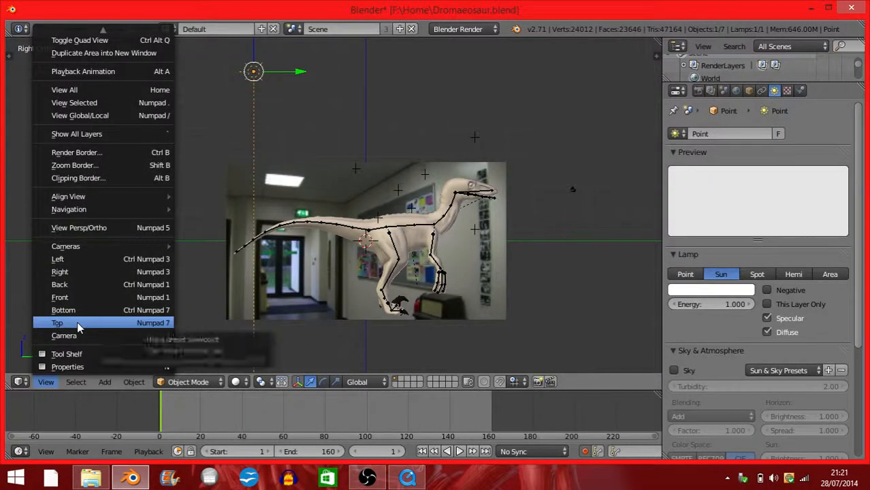
left_click(77, 321)
scroll(327, 209, "down", 2)
middle_click_drag(328, 230, 333, 258, "shift")
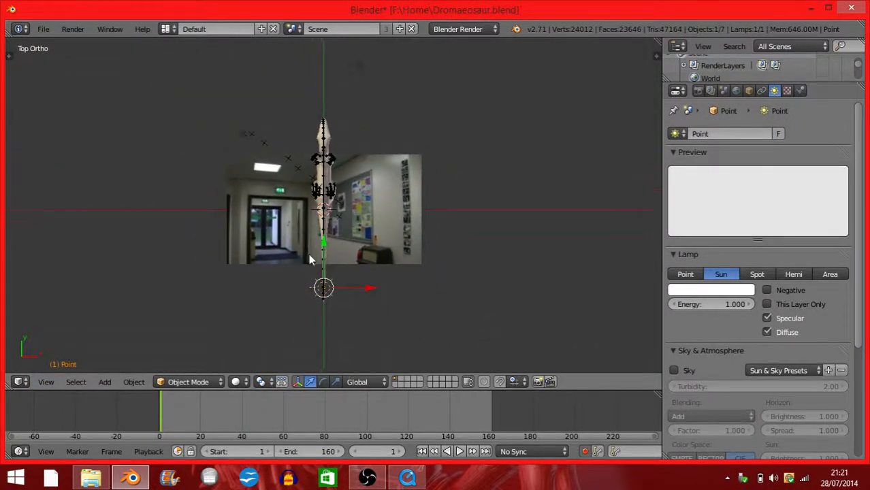
key("shift+g")
key("shift+d")
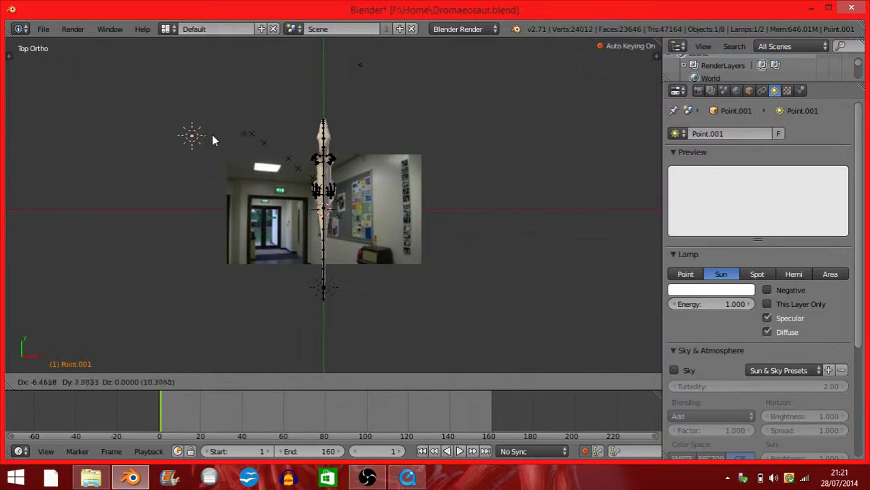
left_click(169, 129)
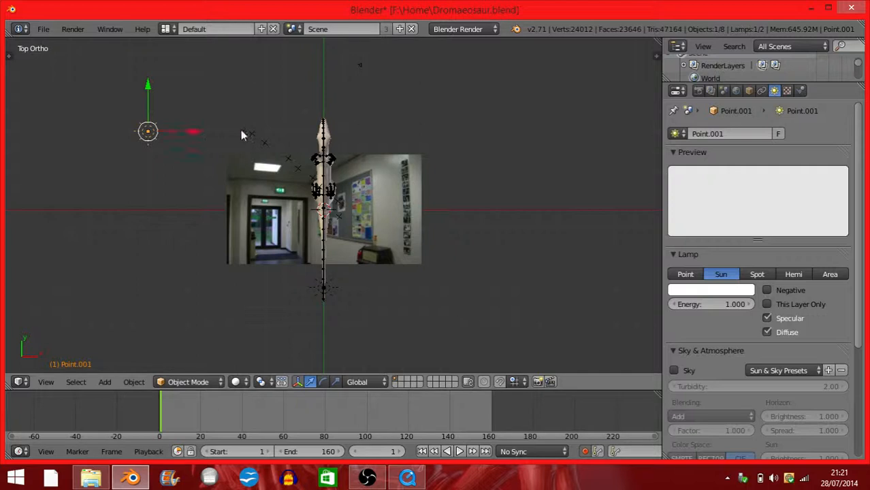
Step: Set the duplicated Sun lamp's energy to 0.75 and move it about 3 units along X towards the dinosaur
left_click(710, 304)
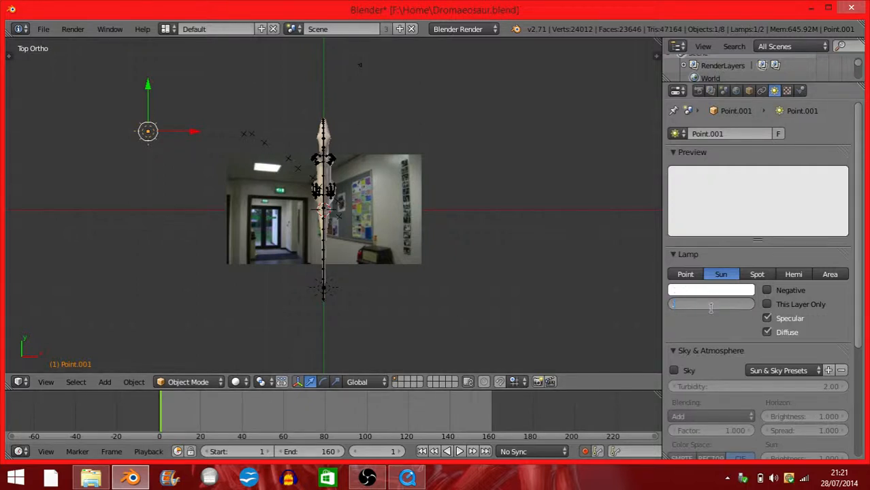
type(".75")
key("Return")
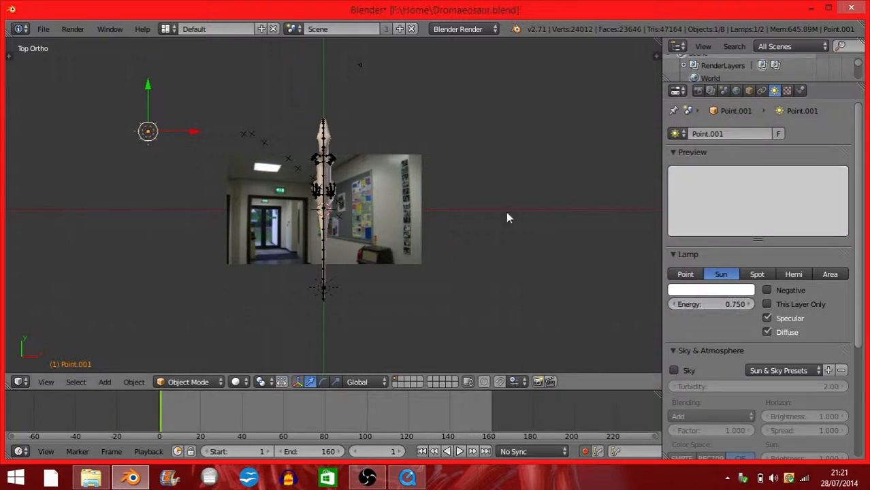
key("g")
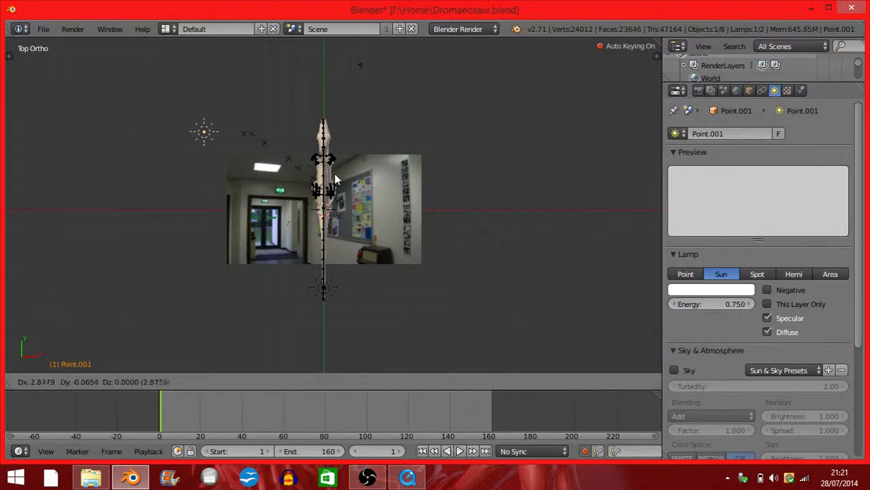
left_click(337, 175)
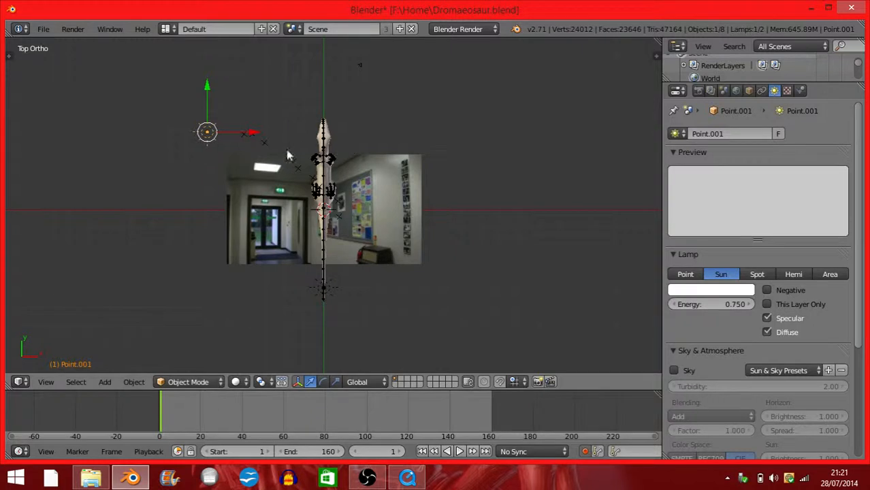
Step: Duplicate the side Sun lamp and place the copy in front of the dinosaur's head, on the Y axis
key("shift+d")
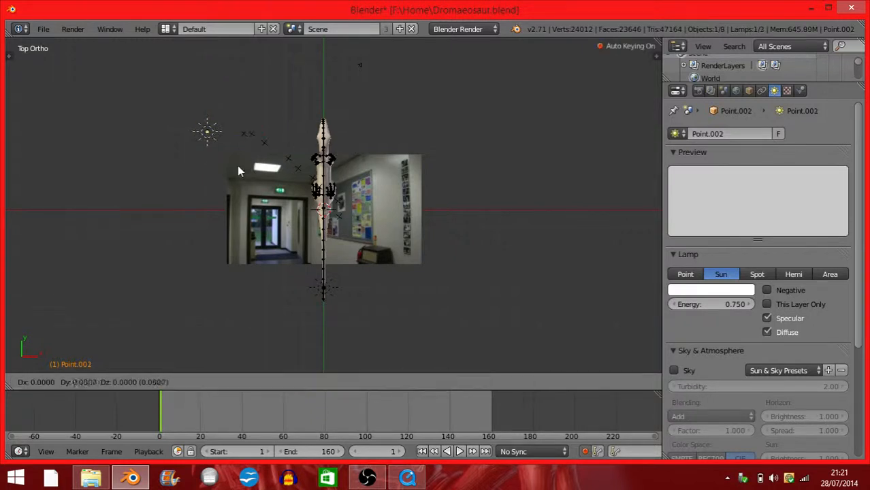
left_click(353, 76)
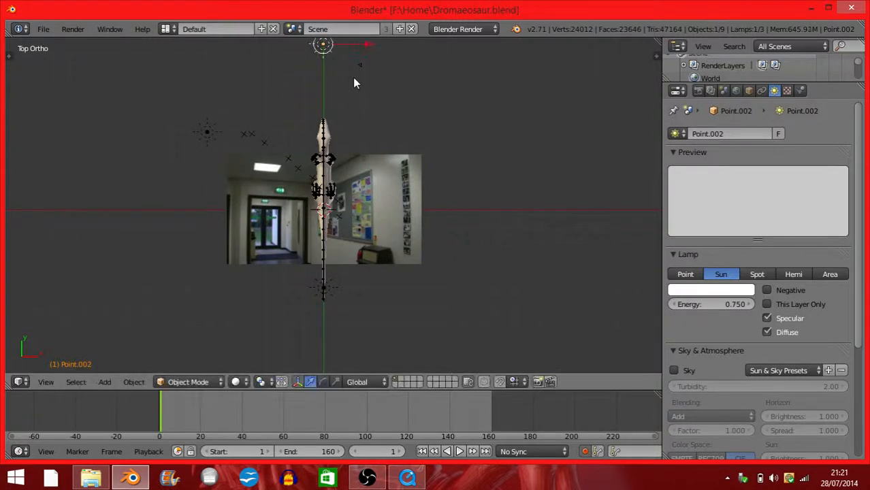
scroll(353, 77, "down", 2)
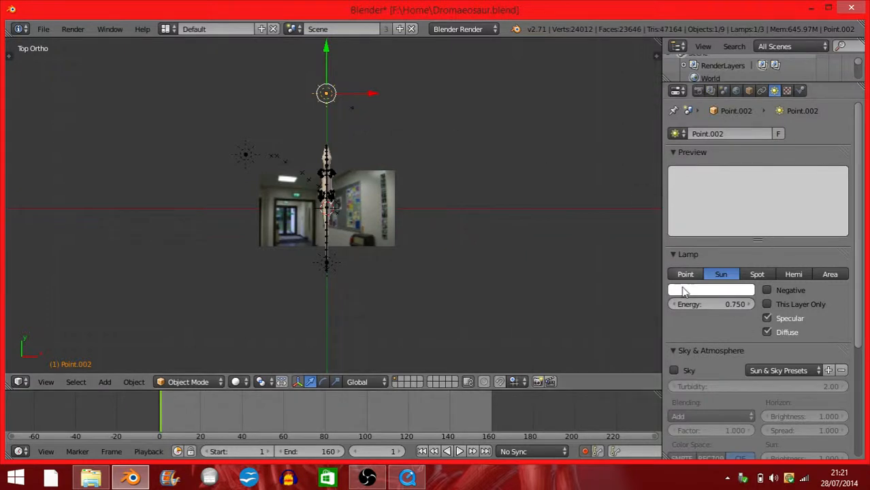
Step: Set the front Sun lamp's energy to 0.5 and move it about 0.66 units further forward along Y
left_click(711, 305)
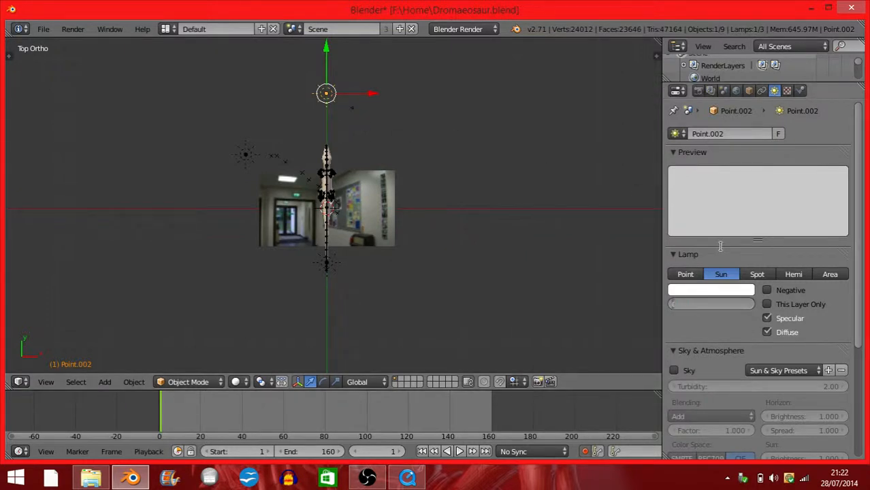
type("0.5")
key("Return")
key("g")
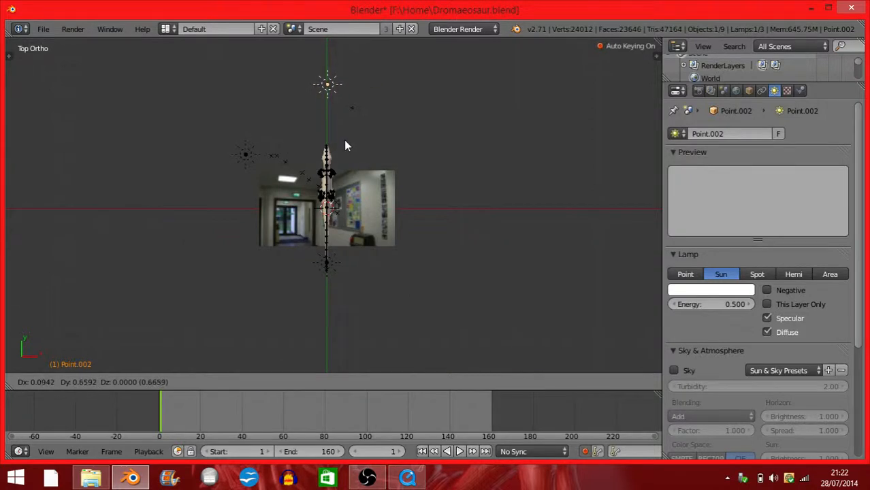
left_click(344, 141)
Step: Show the scene through the camera with Texture viewport shading and inspect the lighting on the dinosaur's head and neck
left_click(45, 382)
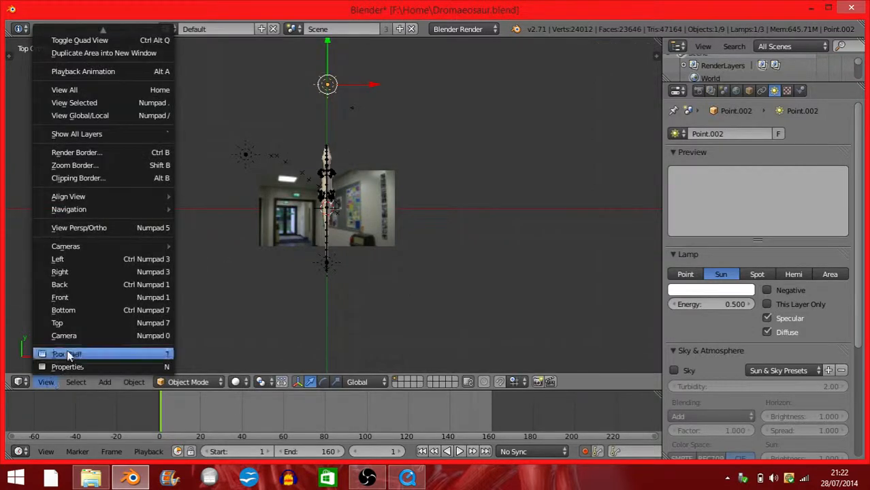
left_click(72, 333)
scroll(190, 270, "down", 3)
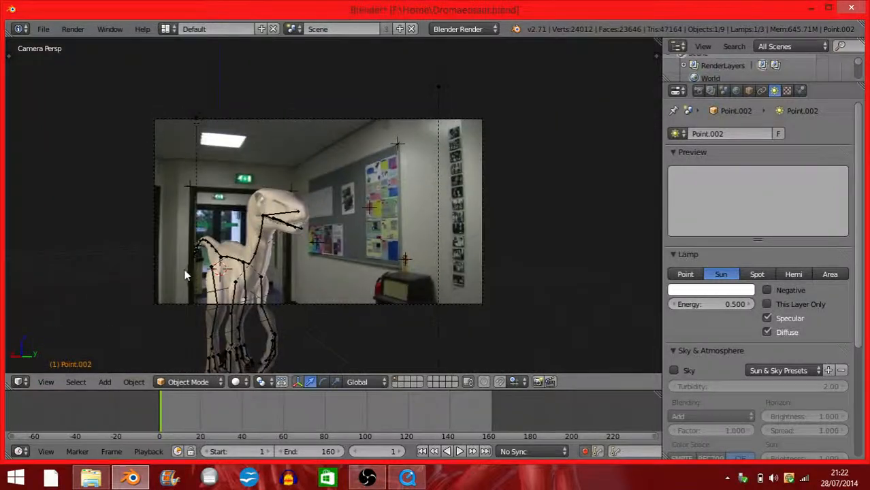
scroll(190, 351, "up", 1)
left_click(244, 384)
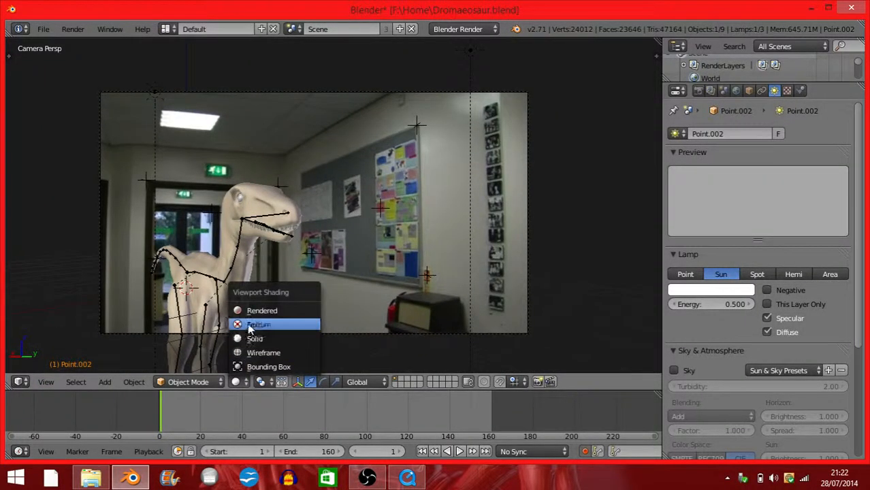
left_click(250, 325)
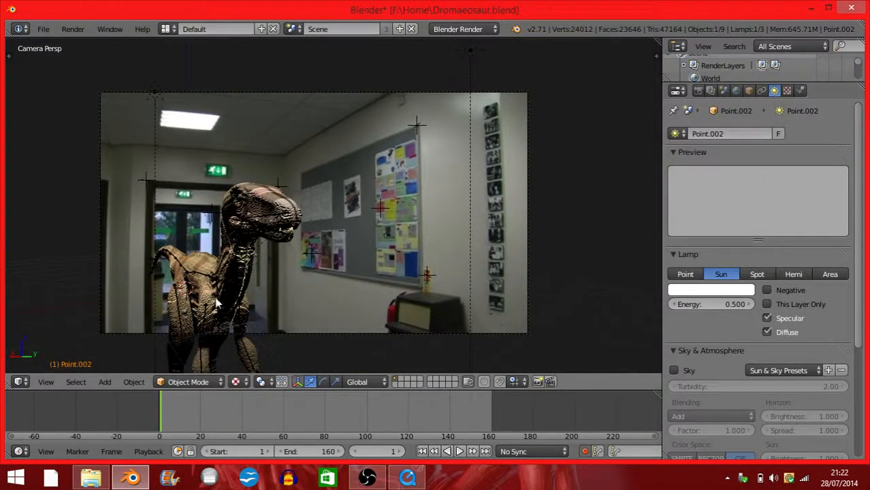
scroll(217, 260, "up", 4)
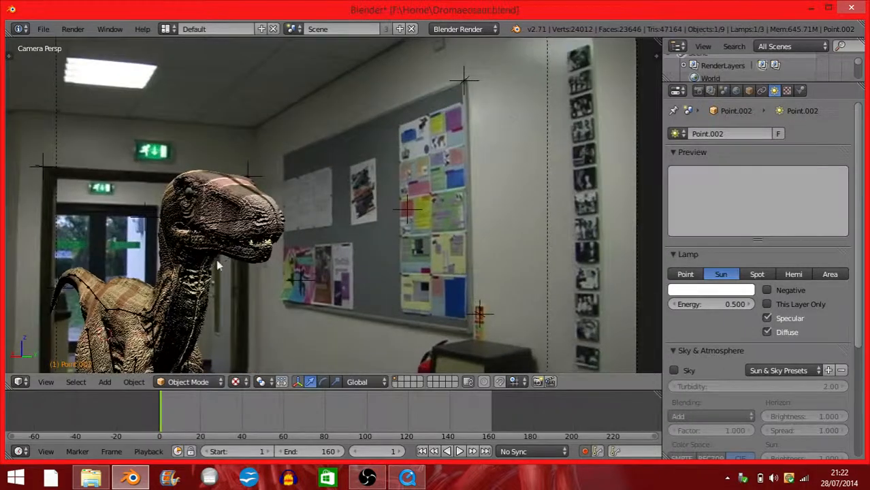
scroll(216, 260, "up", 4)
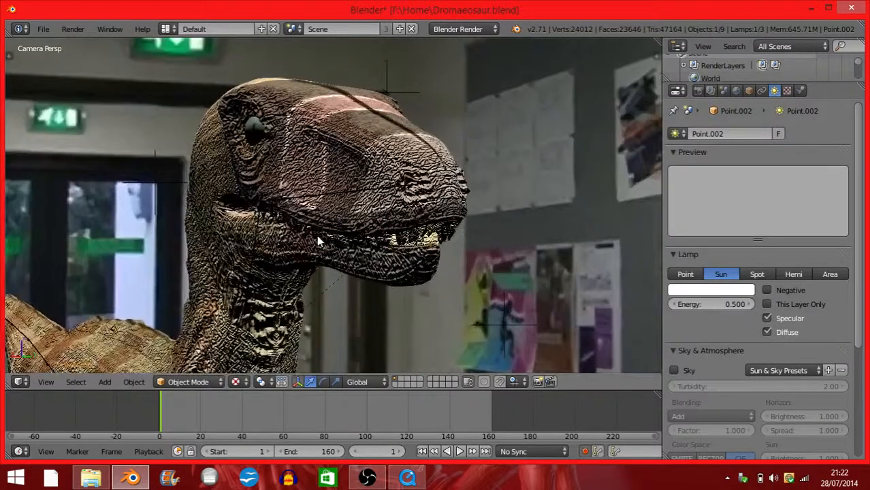
scroll(316, 235, "down", 6)
scroll(274, 248, "up", 4)
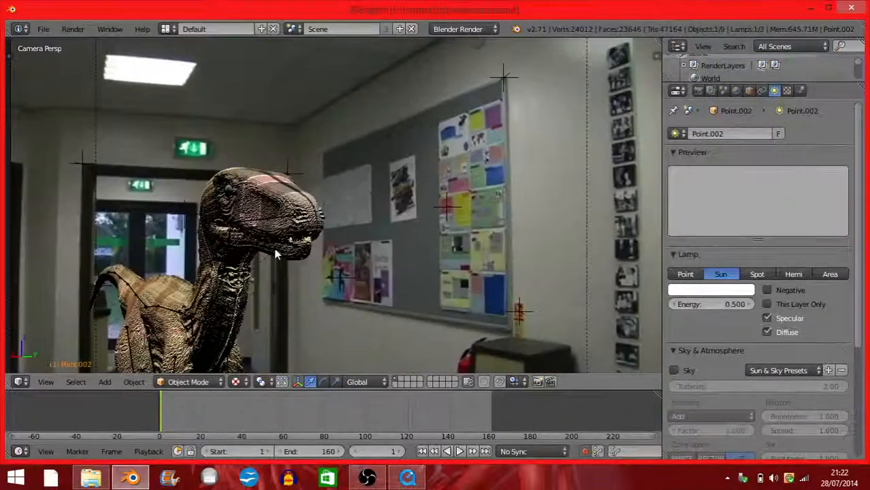
Step: Preview the camera view with Rendered viewport shading and inspect the lighting on the dinosaur's head and body
scroll(274, 248, "down", 3)
left_click(237, 382)
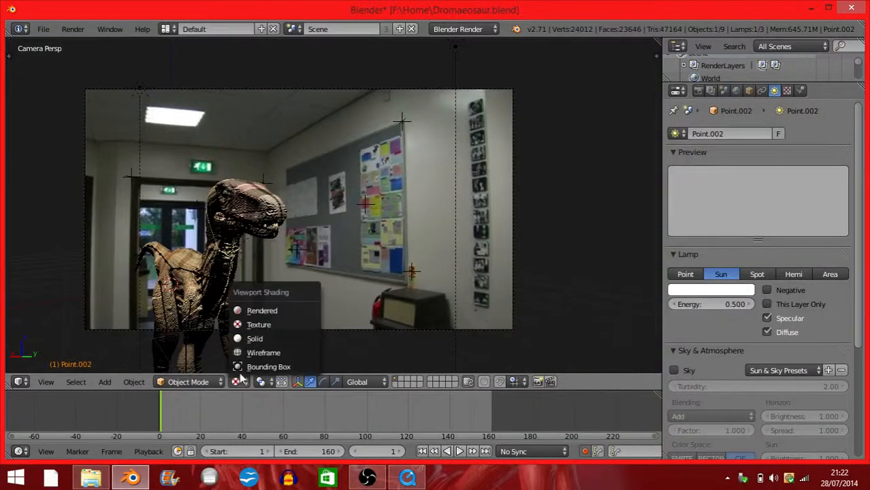
left_click(255, 311)
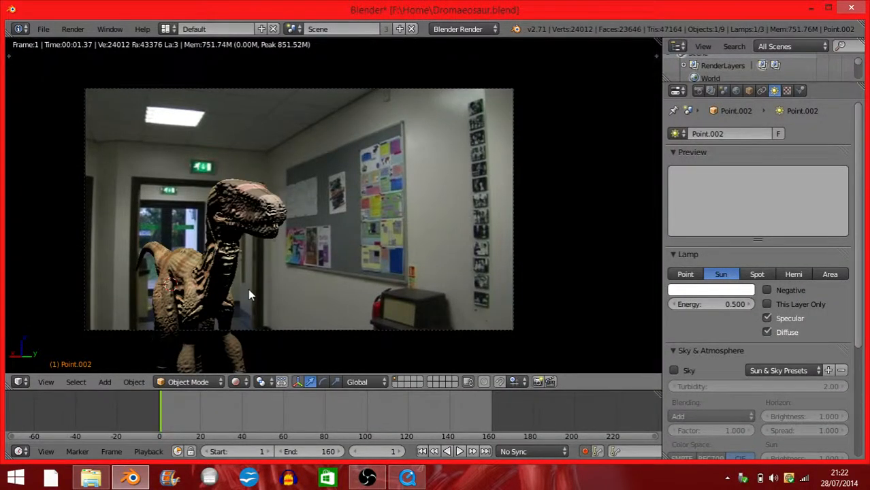
scroll(248, 289, "up", 4)
scroll(248, 289, "down", 2)
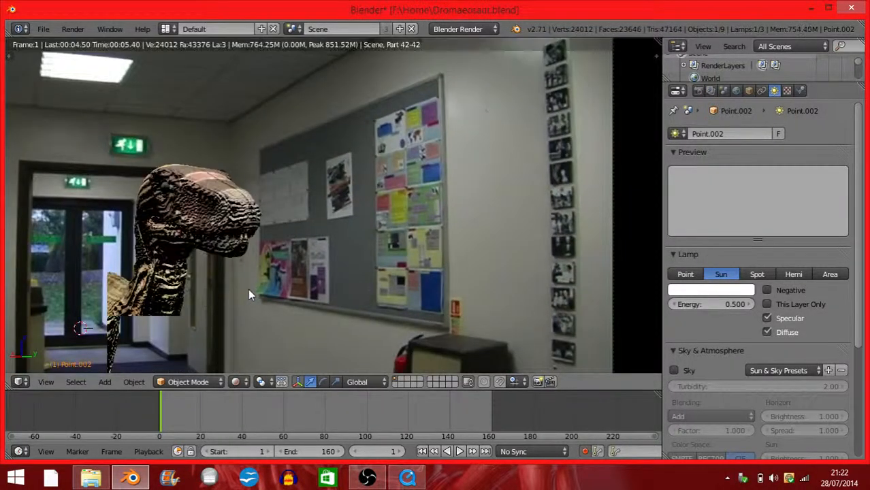
scroll(248, 289, "down", 1)
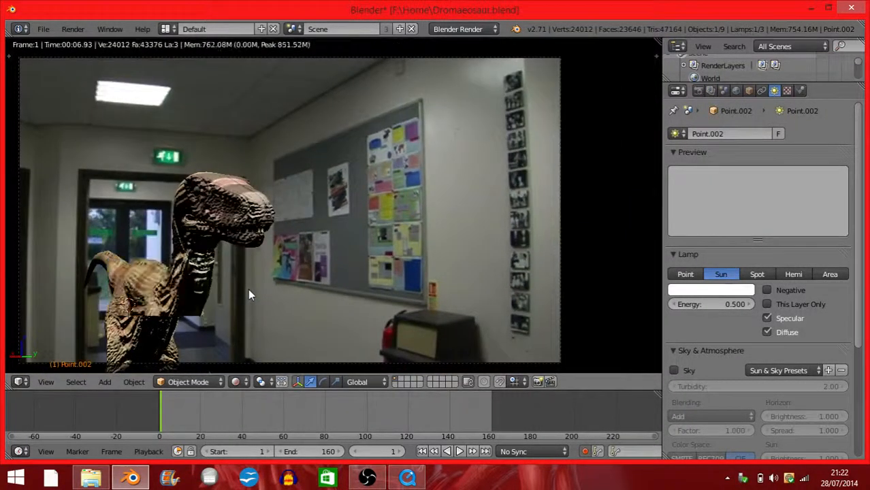
middle_click_drag(246, 292, 269, 293, "shift")
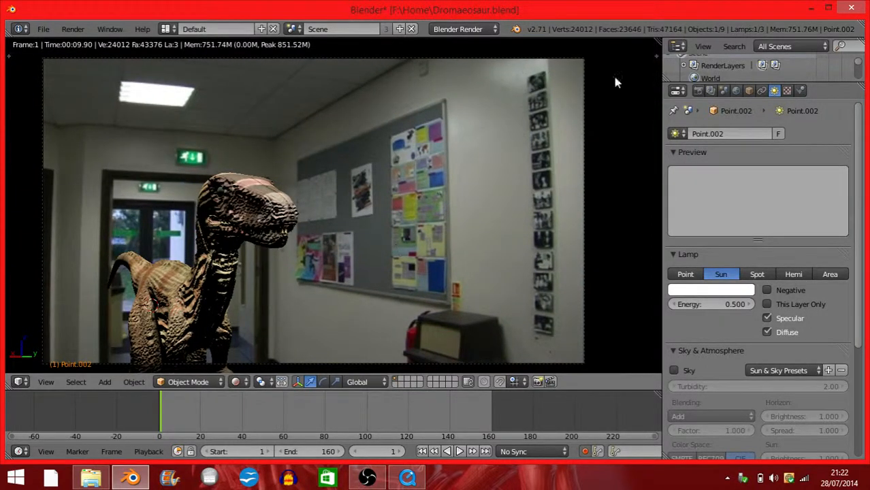
Step: Enable Environment Lighting in the world settings and set its energy to 0.05
left_click(737, 90)
scroll(745, 340, "down", 2)
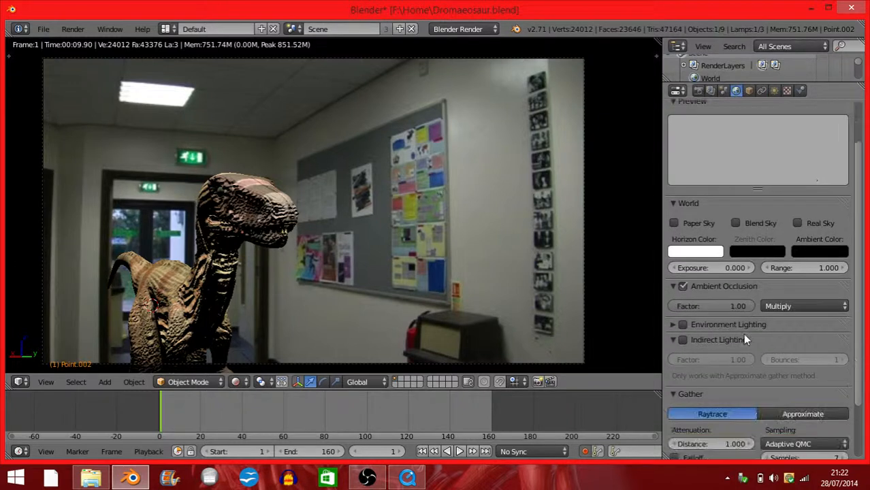
left_click(683, 326)
left_click(672, 325)
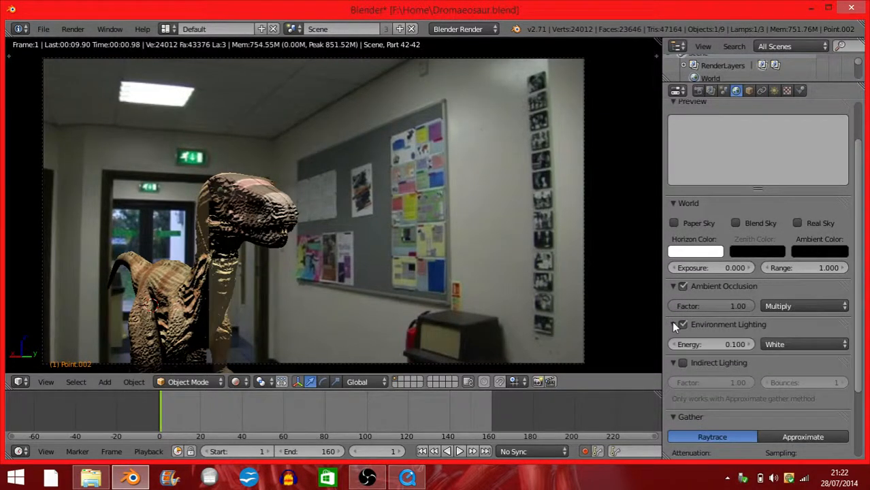
left_click(709, 345)
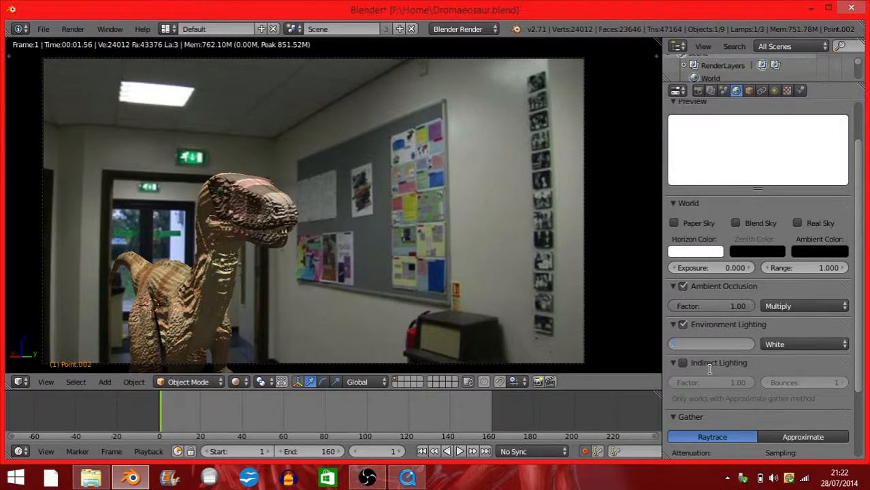
type(".05")
key("Return")
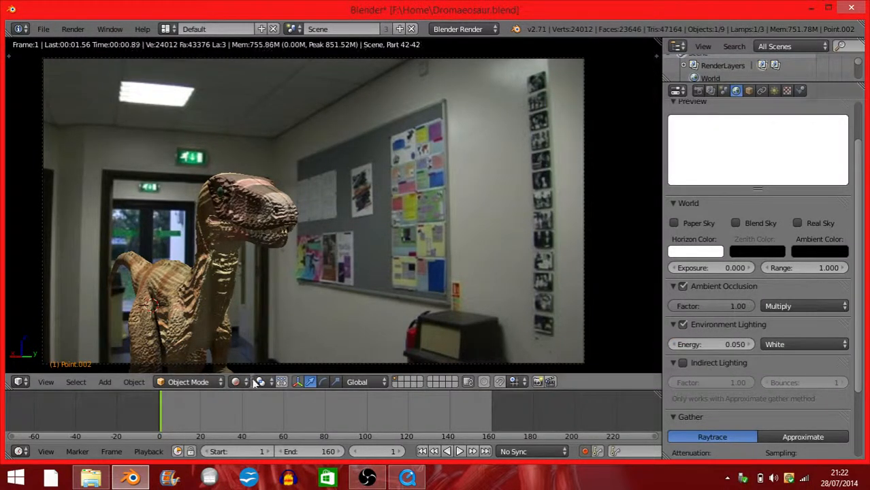
Step: Return the viewport to Solid shading and render the current frame
left_click(236, 382)
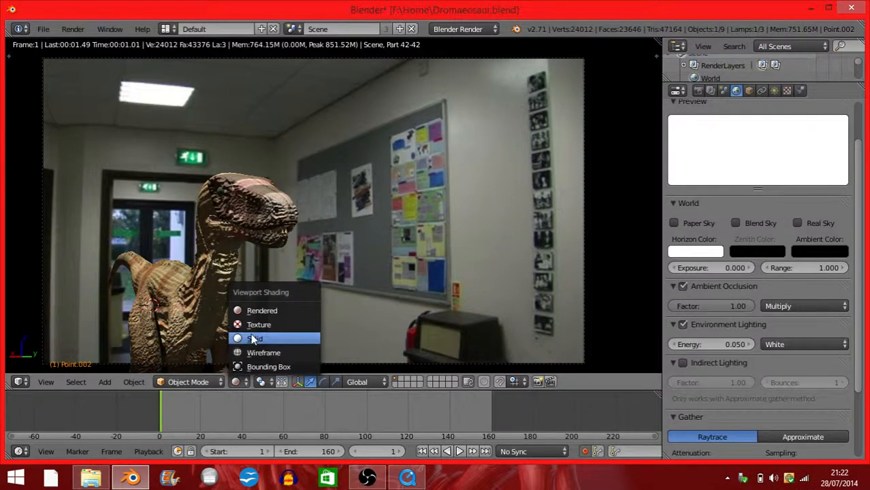
left_click(254, 339)
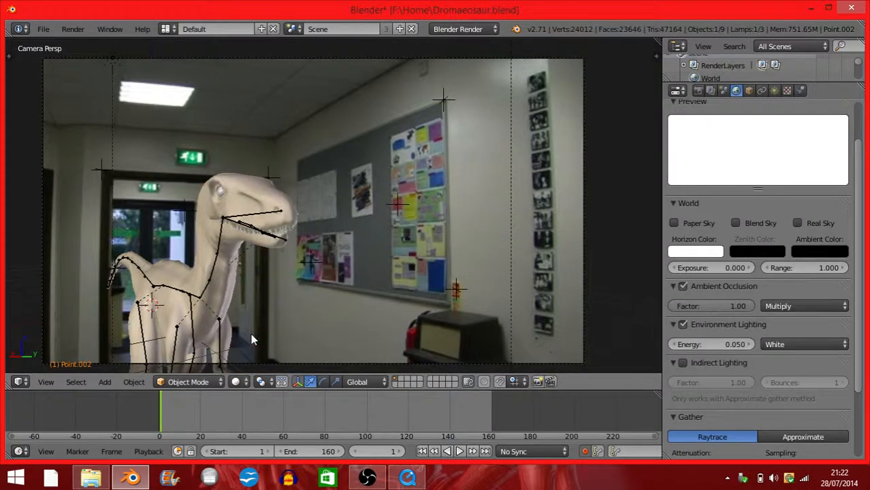
left_click(698, 91)
left_click(689, 147)
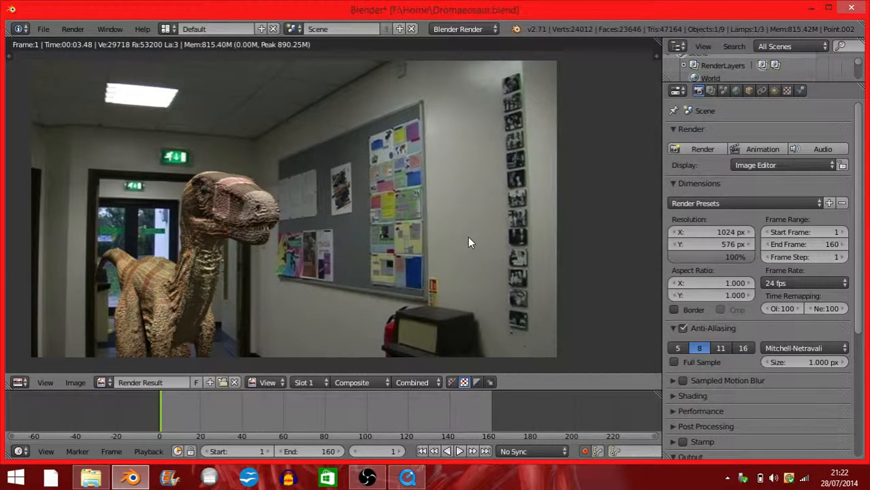
Step: Turn off Environment Lighting for the world and render the frame again
left_click(734, 92)
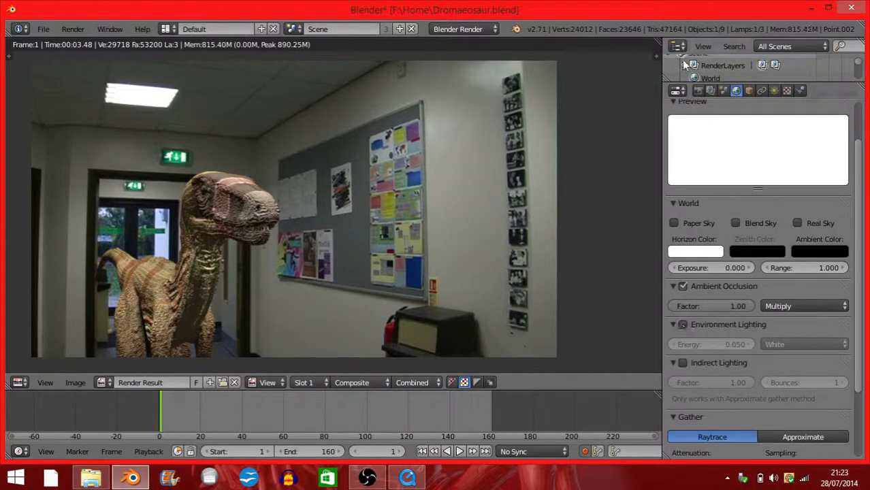
left_click(698, 91)
left_click(705, 150)
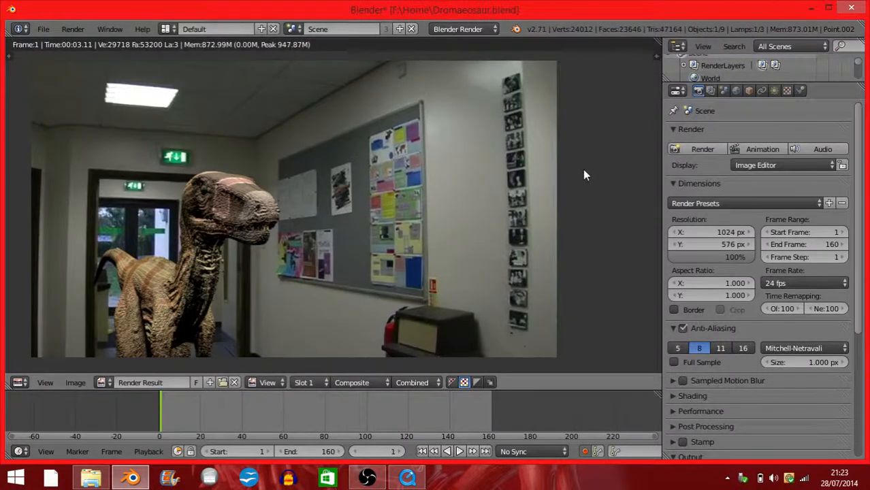
Step: Disable Ambient Occlusion in the world settings and render the frame for comparison
left_click(736, 91)
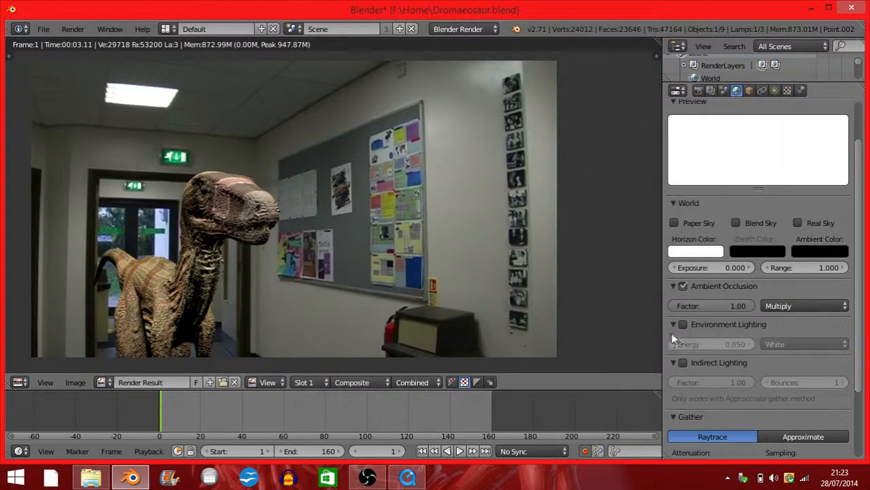
left_click(699, 91)
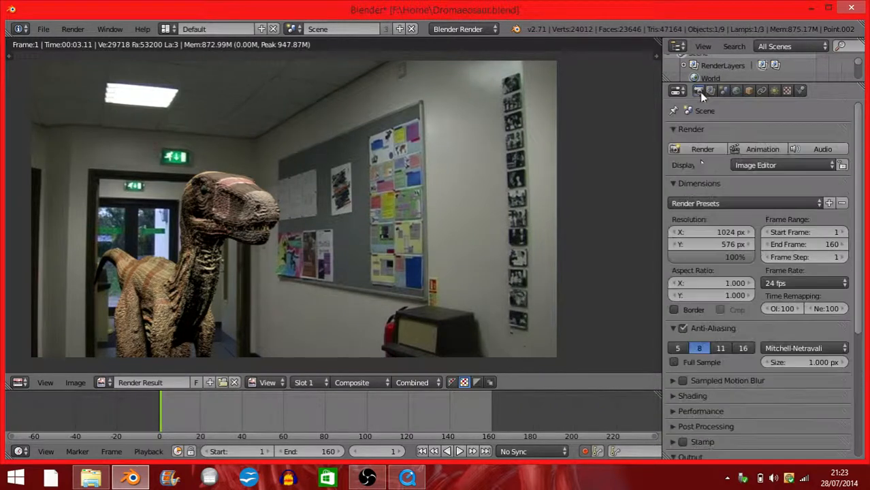
left_click(700, 151)
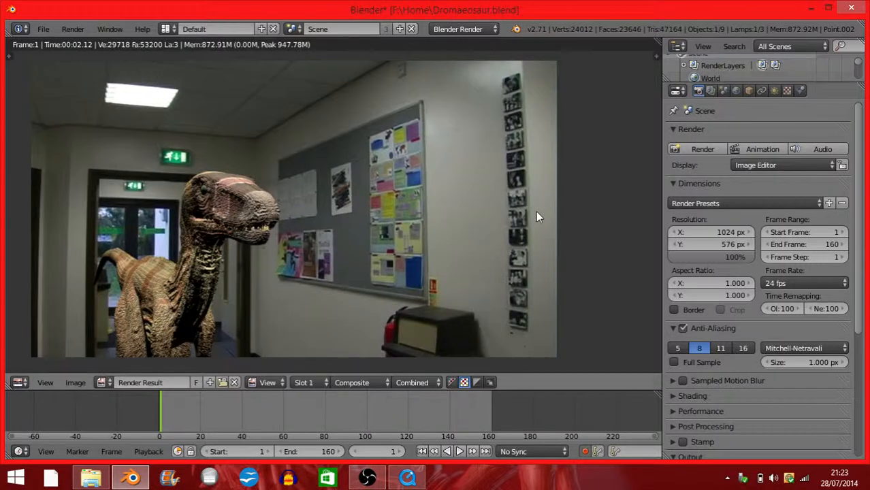
Step: Re-enable Ambient Occlusion with its blend mode set to Add and render the frame
left_click(724, 90)
left_click(736, 90)
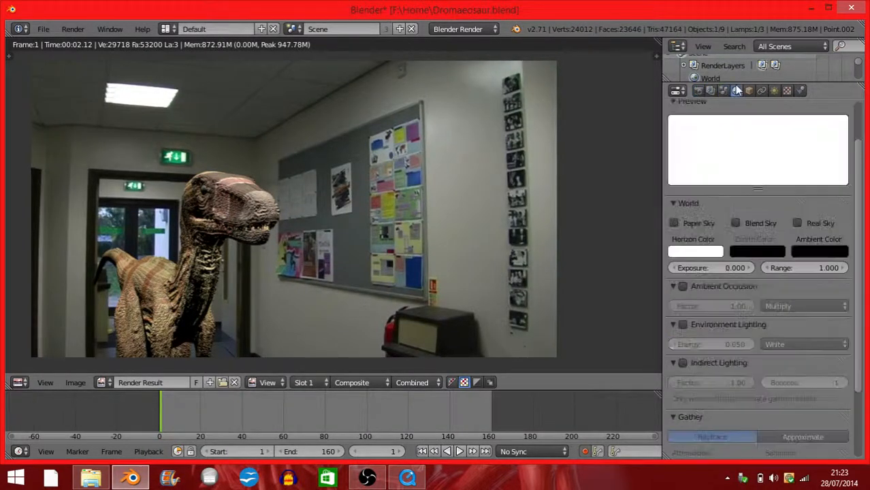
left_click(682, 287)
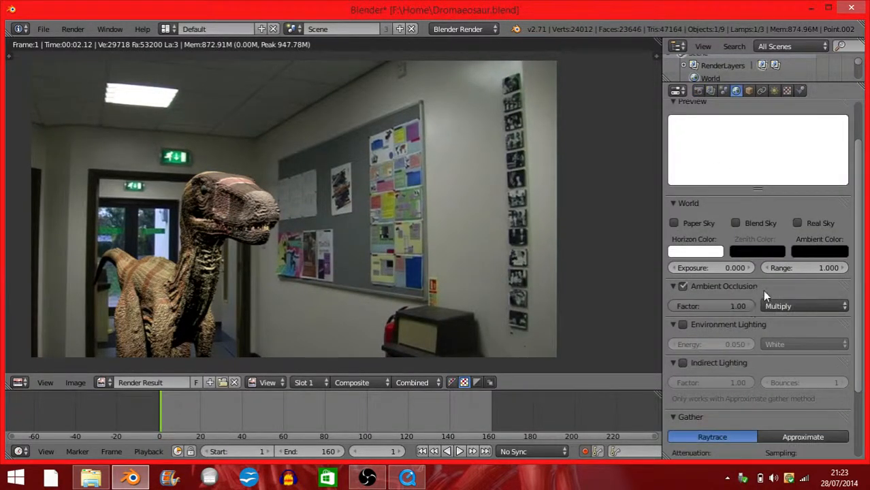
left_click(765, 305)
left_click(767, 271)
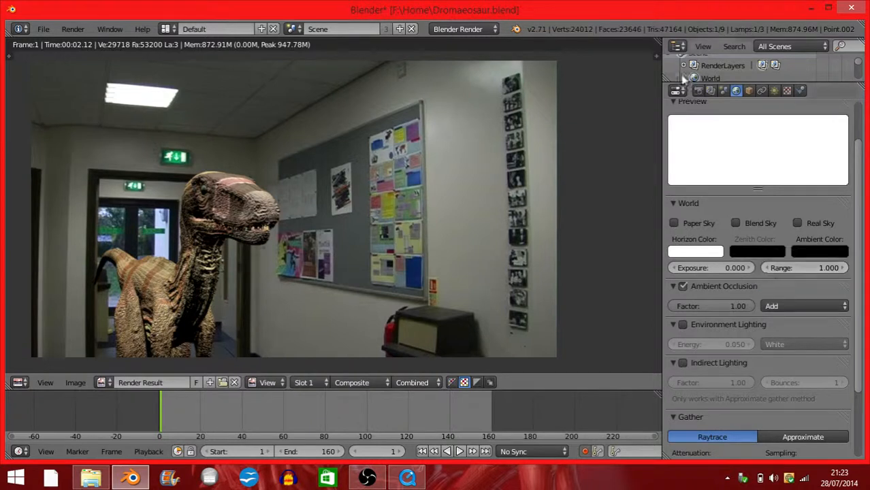
left_click(697, 91)
left_click(700, 147)
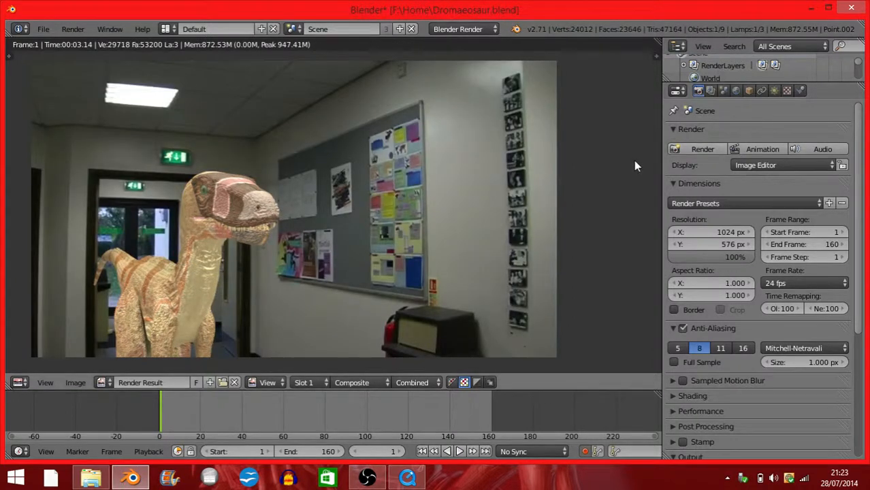
Step: Set the Ambient Occlusion blend mode to Multiply, render the frame and inspect the dinosaur's head up close
left_click(736, 91)
left_click(828, 305)
left_click(789, 293)
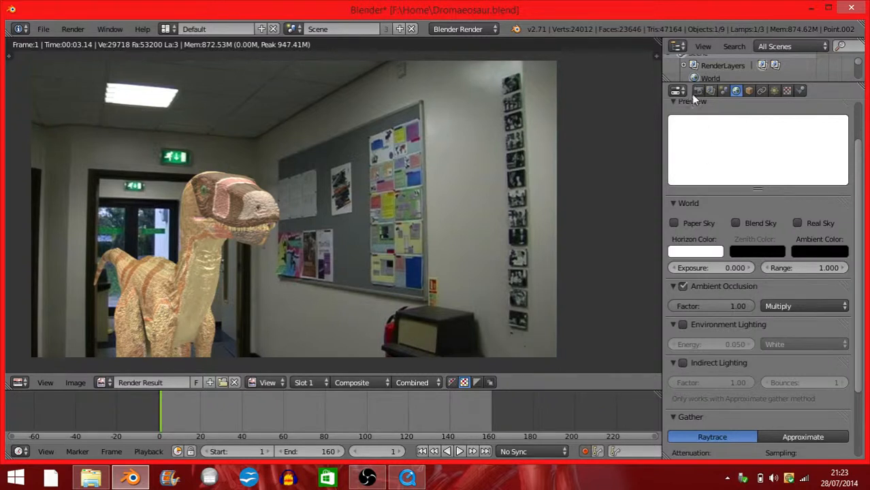
left_click(698, 90)
left_click(714, 151)
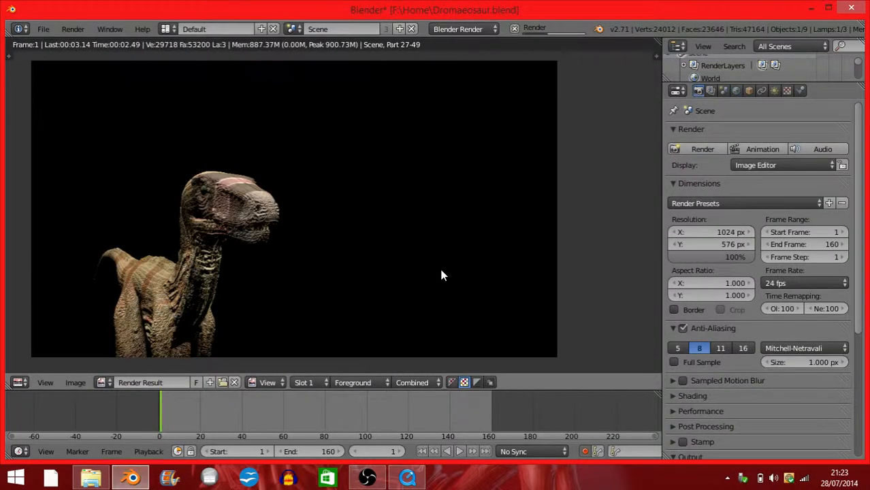
scroll(254, 264, "up", 4)
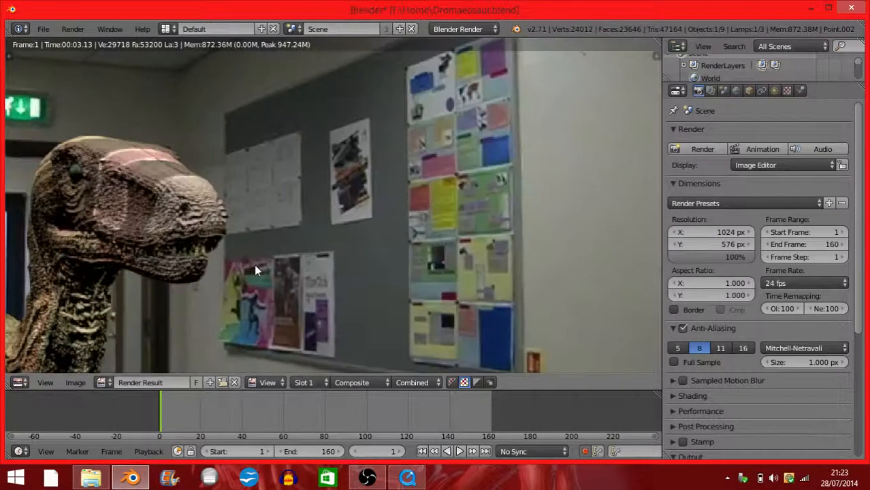
scroll(346, 272, "down", 3)
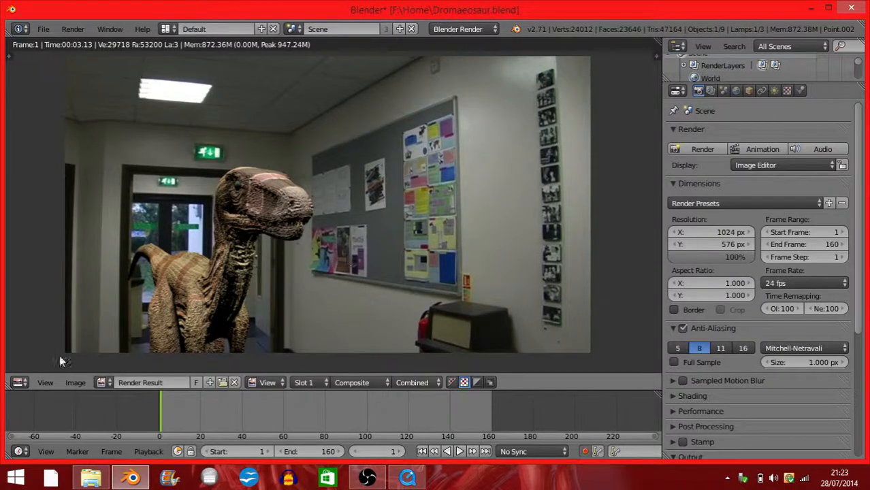
Step: Leave the render result for the 3D scene and change all three Sun lamps to Point lamps
left_click(16, 383)
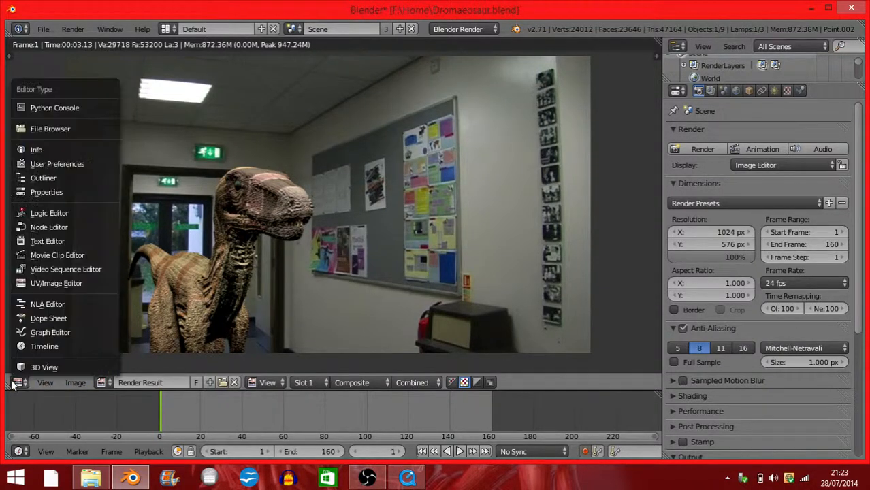
key("Escape")
middle_click_drag(206, 275, 223, 296)
scroll(248, 308, "down", 5)
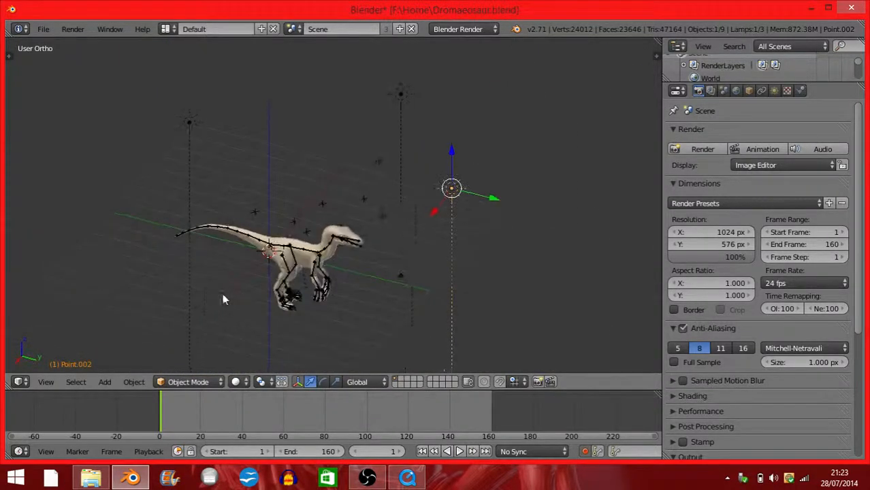
left_click(774, 91)
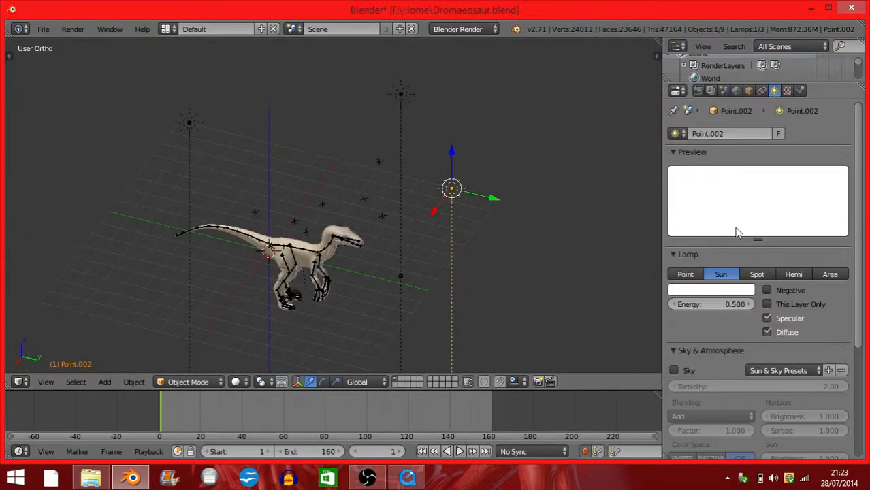
left_click(686, 274)
right_click(400, 95)
left_click(685, 274)
right_click(189, 124)
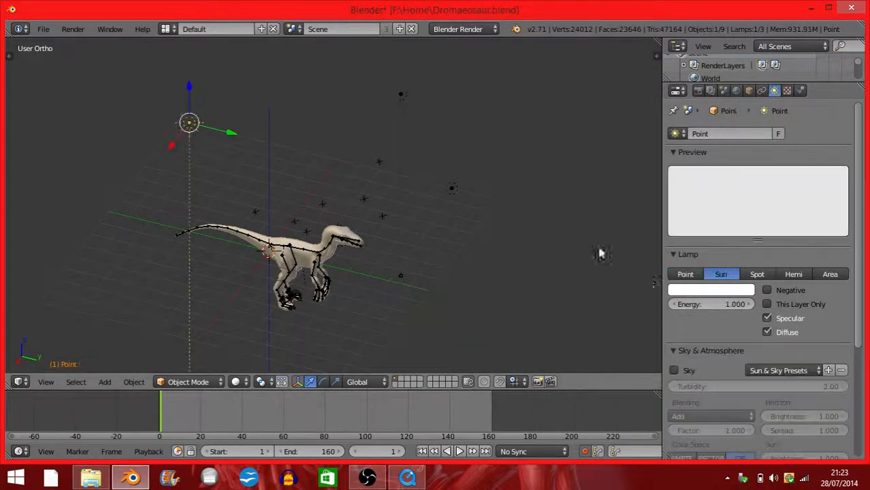
left_click(685, 275)
Step: In the top view, move the rear Point lamp forward to sit above the dinosaur's hips
left_click(45, 382)
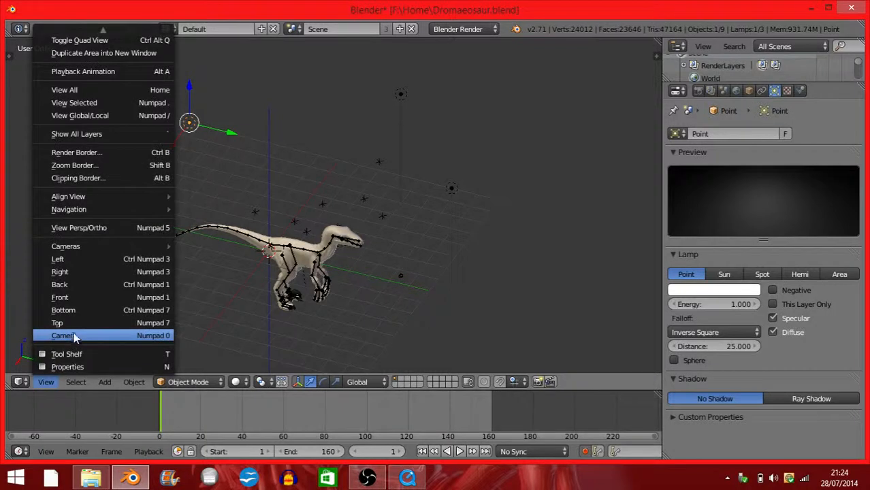
left_click(58, 323)
key("g")
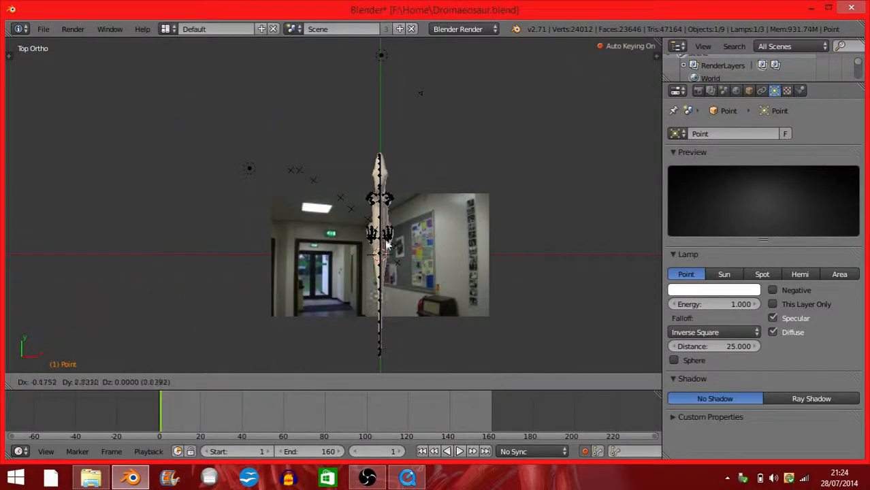
left_click(390, 206)
Step: Move the side and front Point lamps closer to the dinosaur in the top view and render the frame
right_click(253, 178)
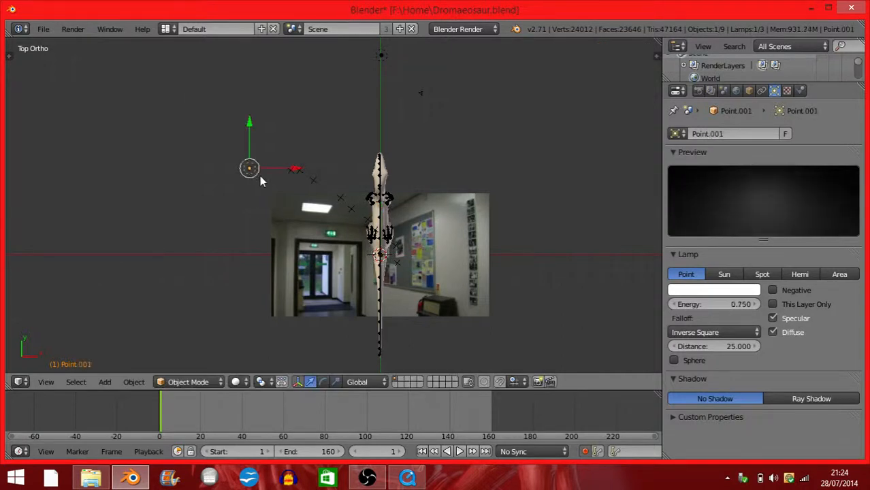
key("g")
left_click(321, 198)
right_click(381, 55)
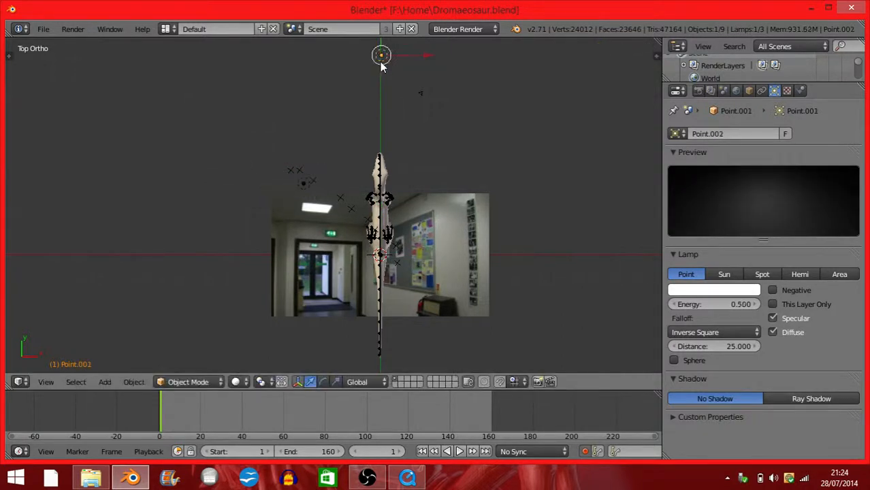
key("g")
left_click(379, 117)
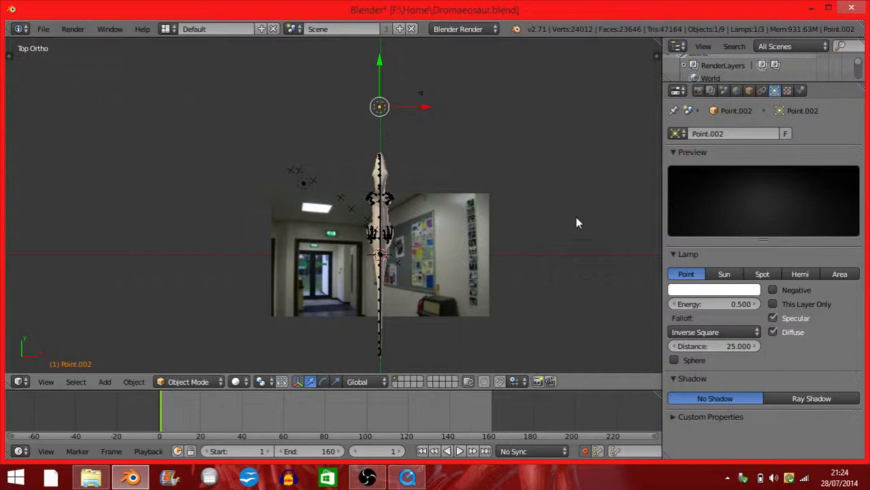
left_click(698, 91)
left_click(699, 149)
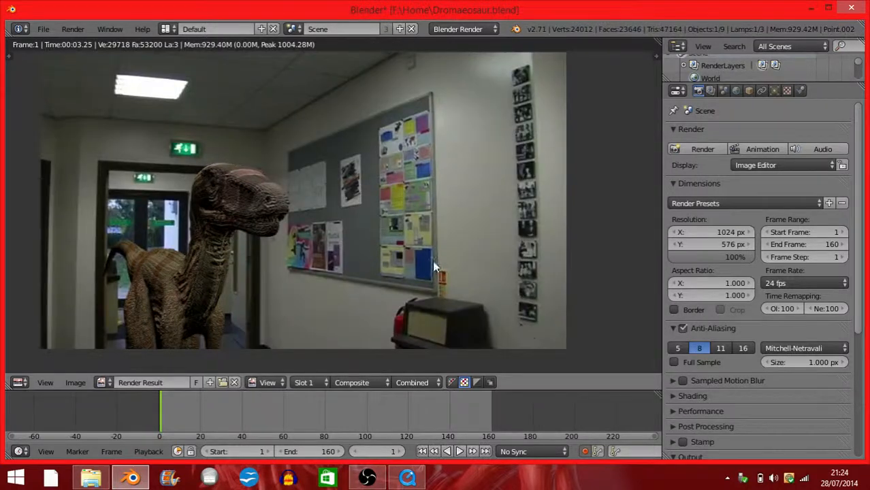
Step: Switch to File Explorer, open the Raptor shots folder in Viral Ad and play the clip 0001-0160
left_click(91, 478)
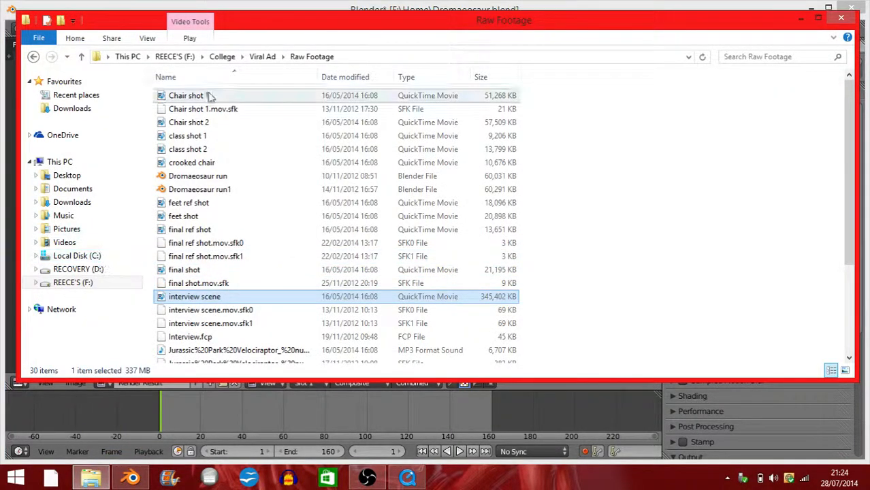
left_click(263, 56)
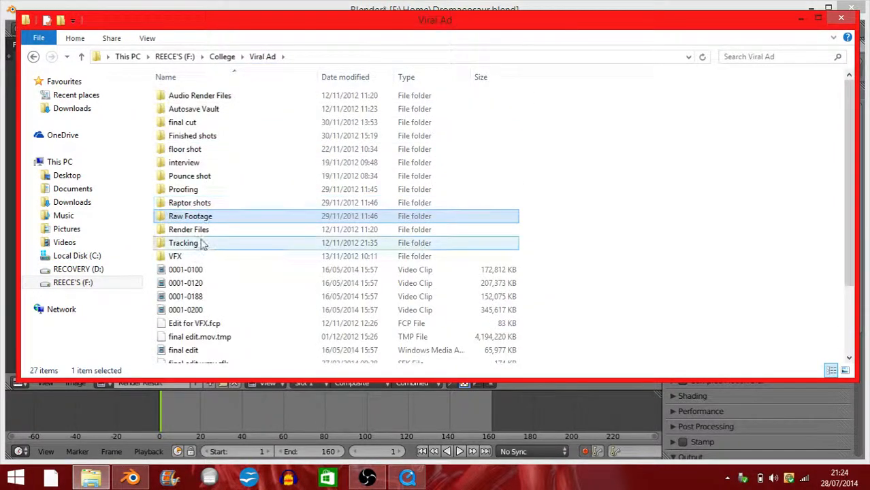
double_click(194, 203)
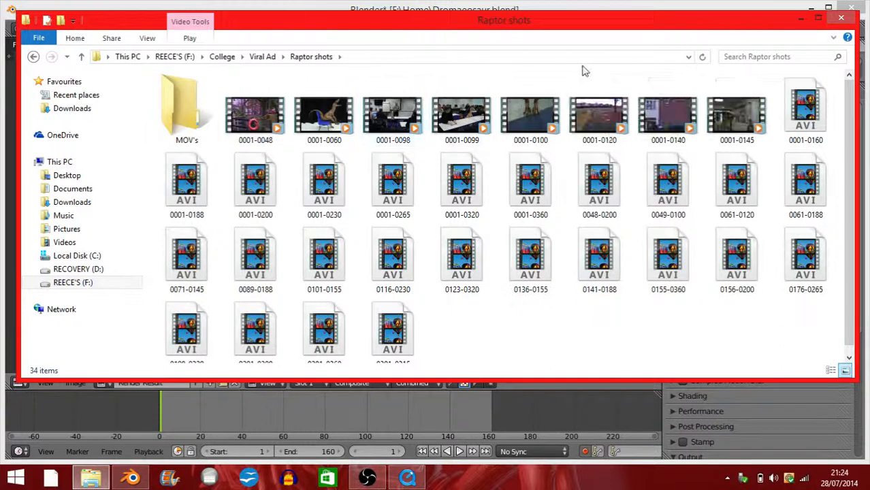
right_click(790, 123)
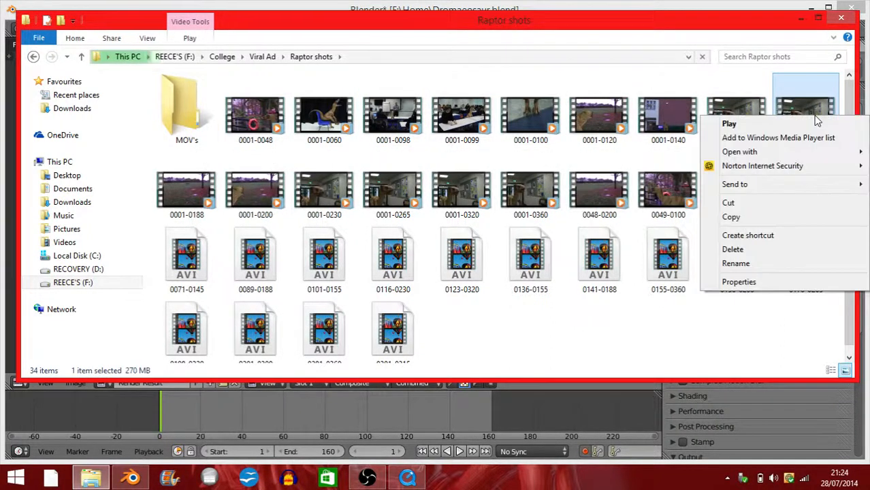
left_click(729, 139)
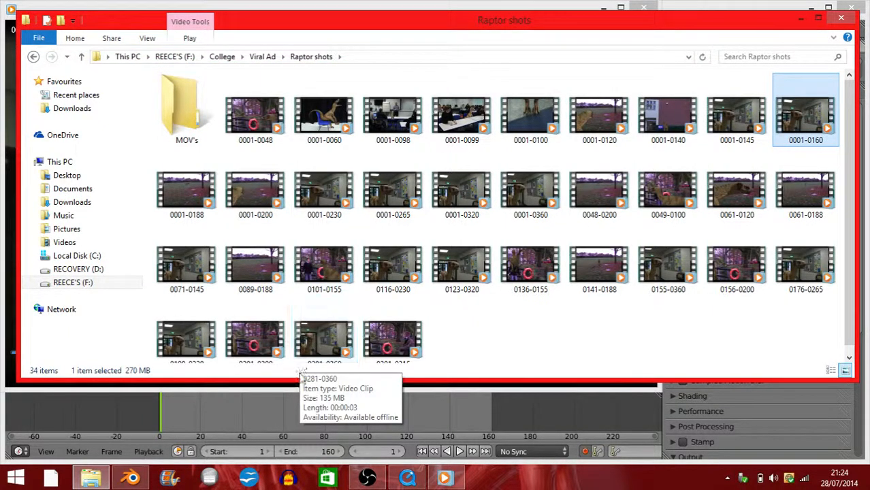
Step: Mute the sound, replay the clip 0001-0160 in full screen to study the old lighting, and close the player
key("XF86AudioMute")
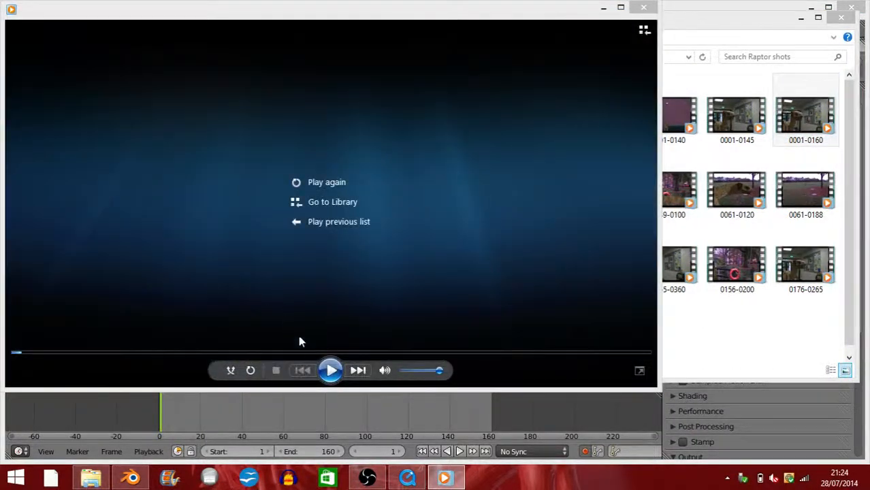
left_click(330, 370)
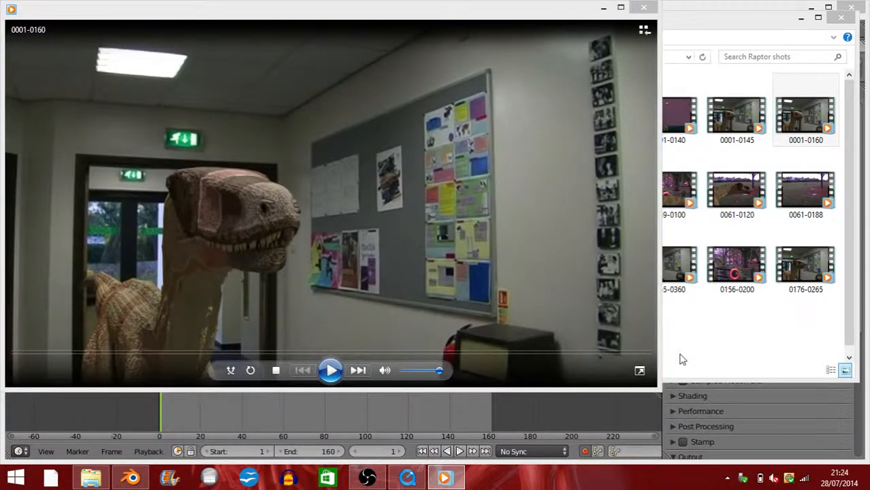
left_click(640, 371)
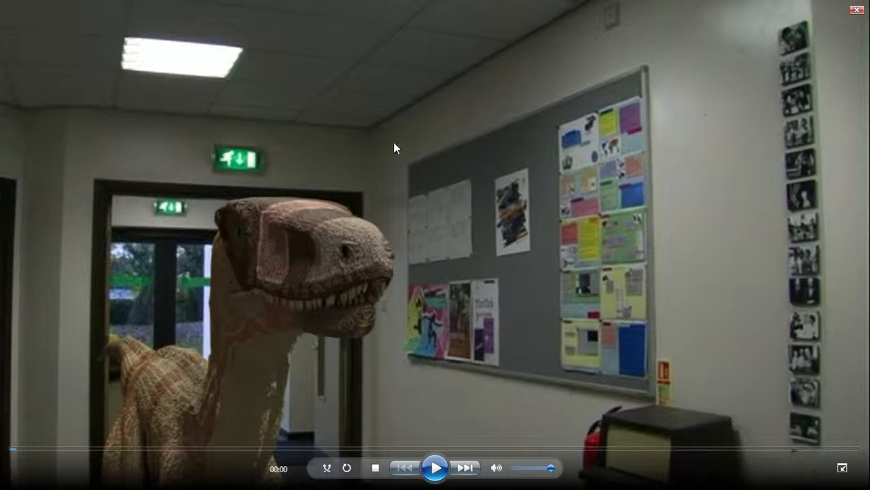
left_click(860, 12)
Step: In Blender, go to frame 73, leave the render result for the 3D scene and show the selected lamp's settings
left_click(310, 420)
left_click(19, 382)
left_click(22, 368)
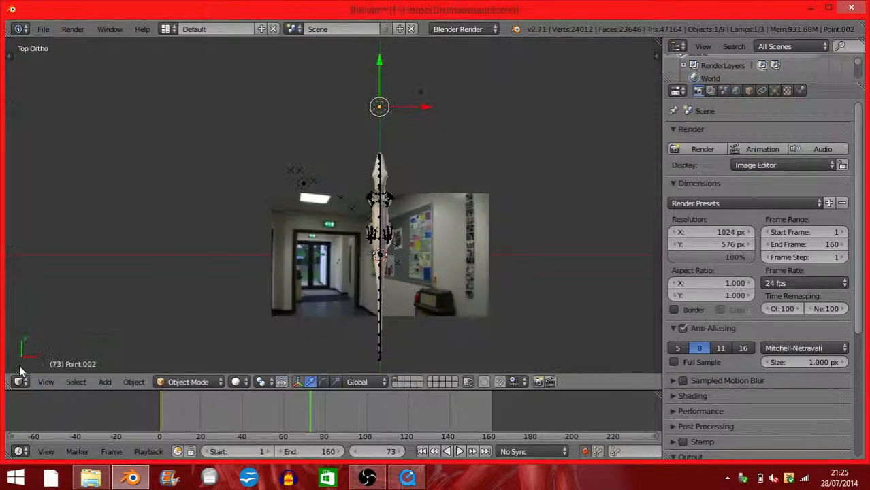
left_click(787, 91)
left_click(775, 91)
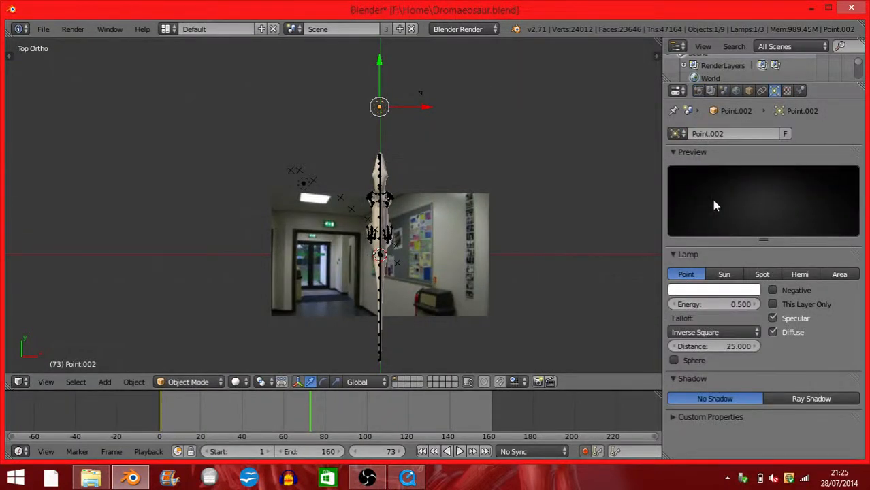
Step: Change the Point lamp above the dinosaur's hips to a Sun lamp and show the scene from the top
right_click(380, 257)
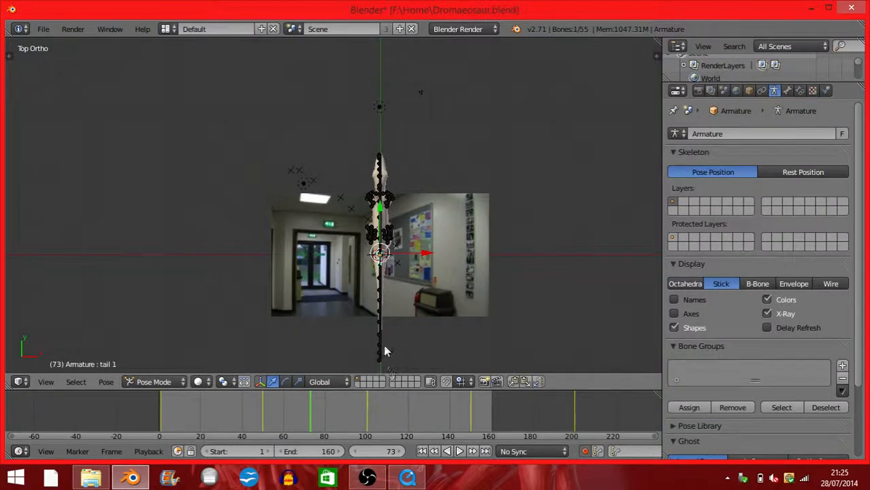
middle_click_drag(398, 346, 342, 227)
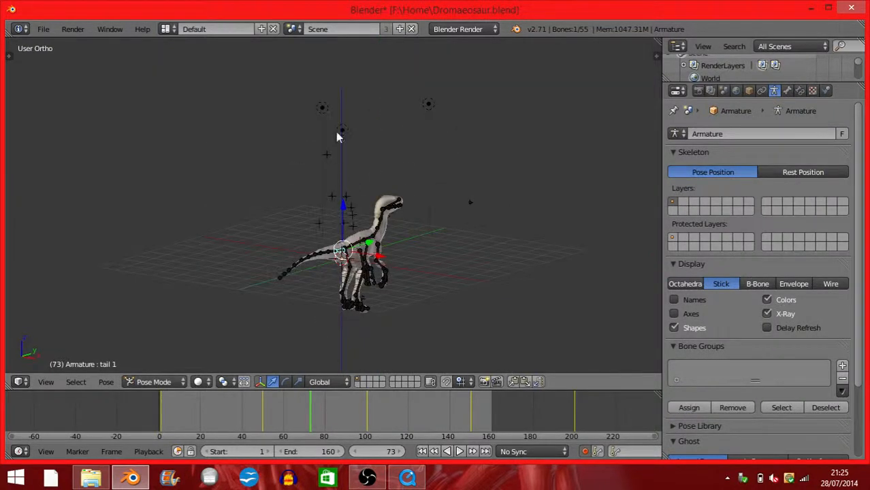
right_click(340, 132)
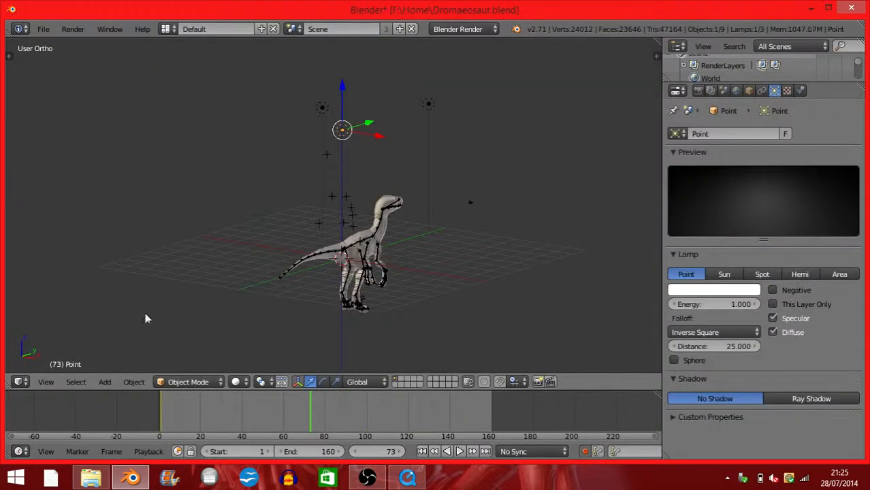
left_click(721, 274)
left_click(47, 383)
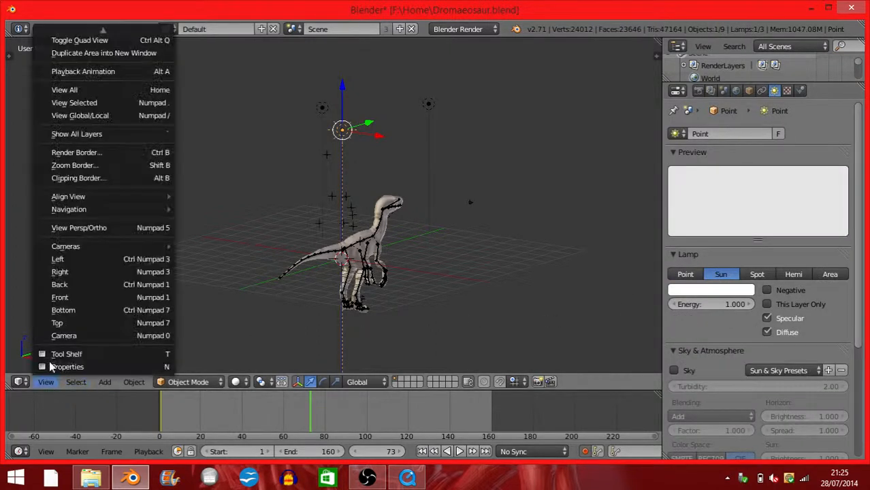
left_click(59, 325)
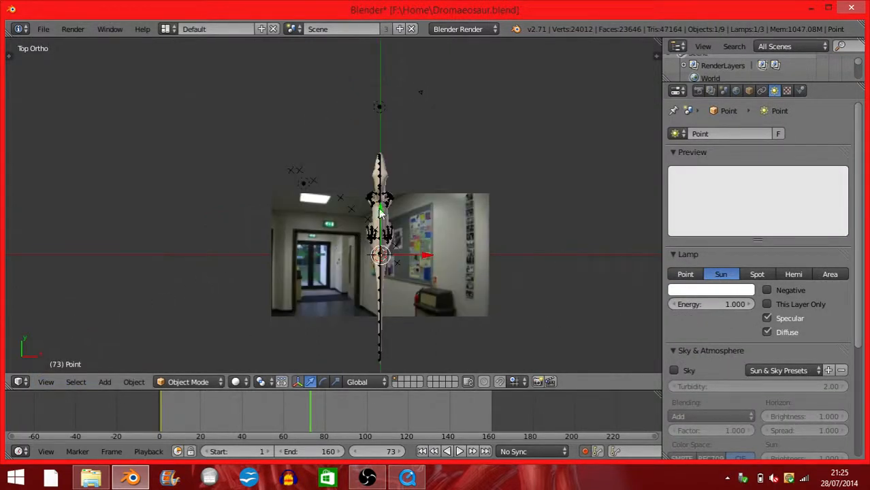
Step: Try to move the Sun lamp along the Y axis to behind the dinosaur's tail at frame 73
key("g")
key("y")
left_click(382, 344)
scroll(368, 313, "down", 4)
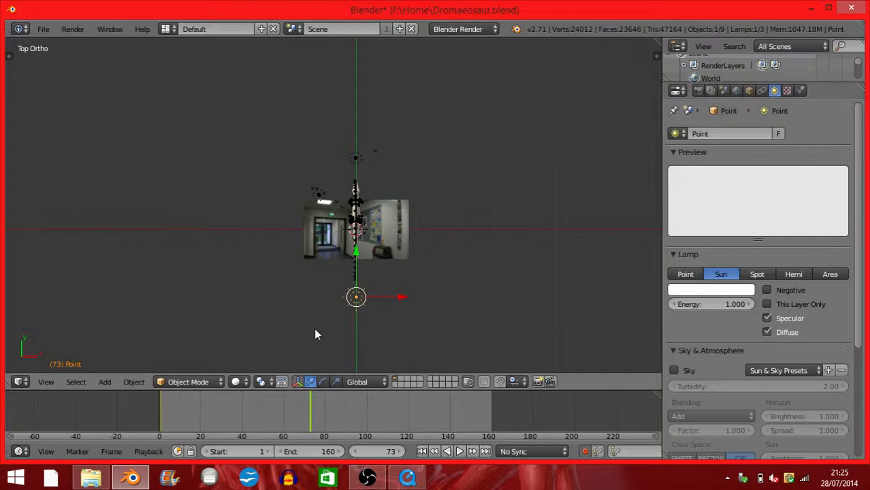
key("alt+g")
Step: Return to frame 1 and move the Sun lamp along the Y axis to just behind the tail tip
left_click(157, 423)
left_click(162, 418)
key("g")
key("y")
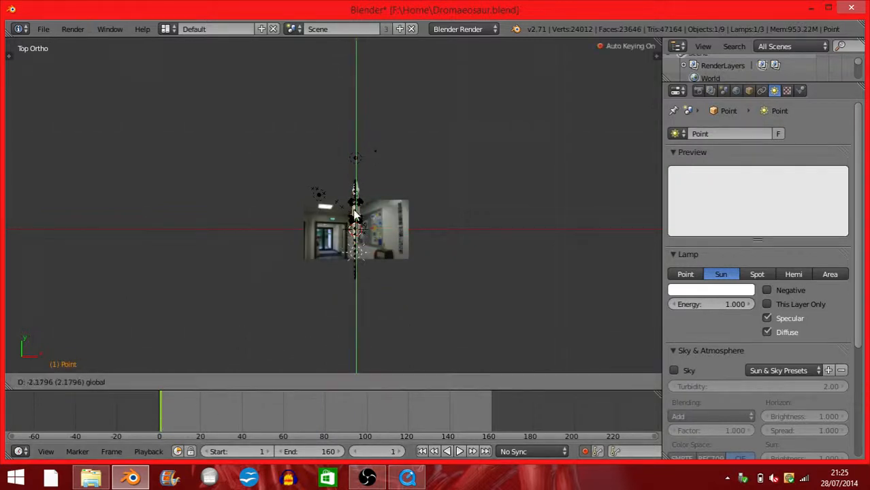
left_click(355, 246)
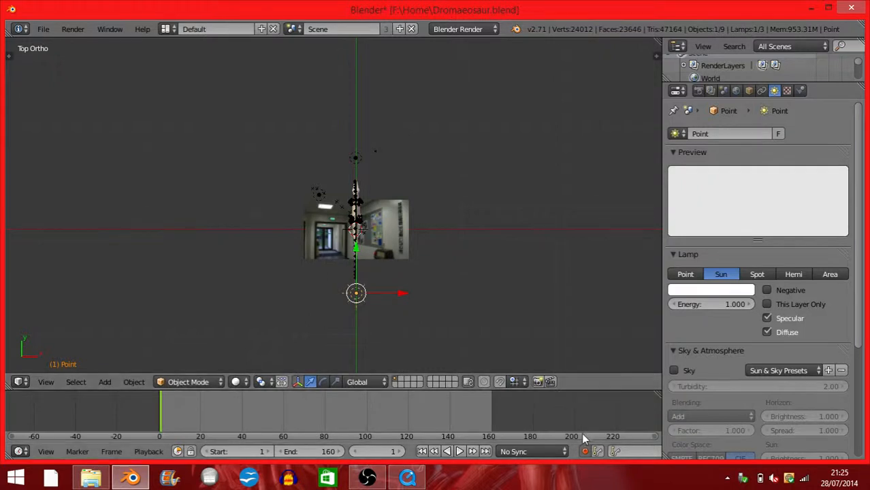
Step: Examine the Sun lamp's position in the top view and its Sky & Atmosphere and Shadow settings
scroll(493, 290, "up", 2)
middle_click_drag(492, 292, 463, 274, "shift")
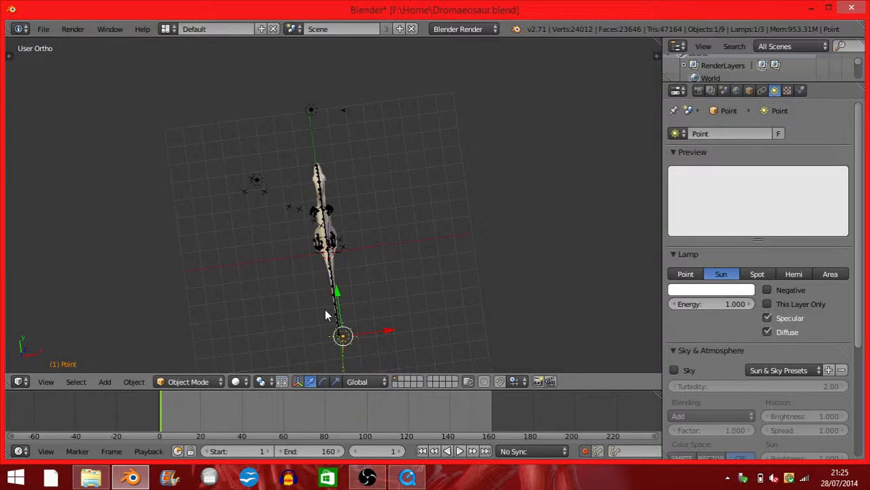
left_click(56, 384)
left_click(87, 326)
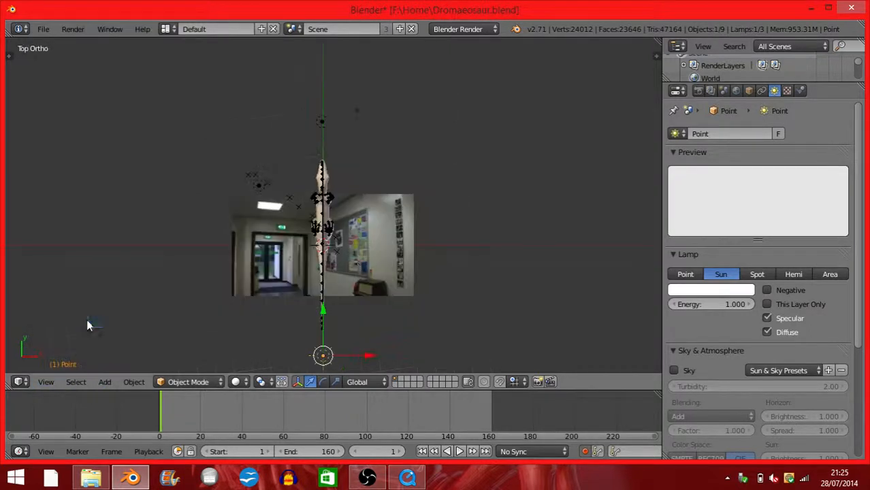
middle_click_drag(352, 246, 351, 224, "shift")
scroll(350, 218, "up", 1)
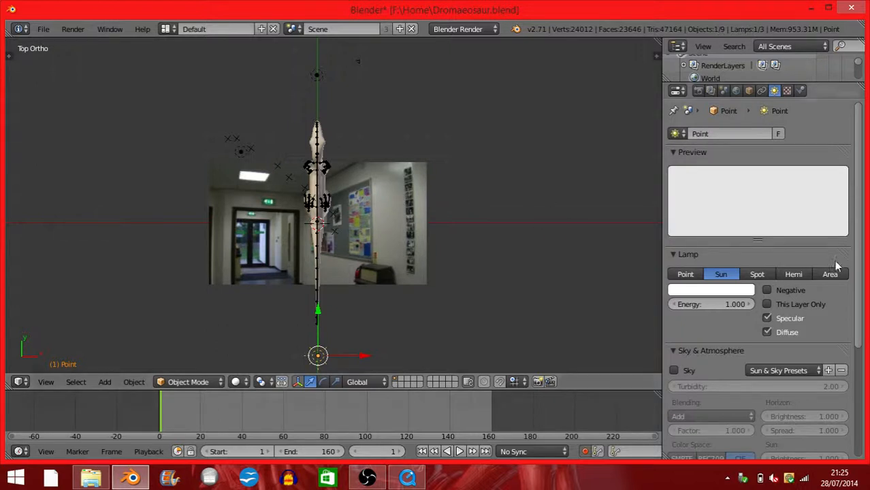
scroll(723, 347, "down", 6)
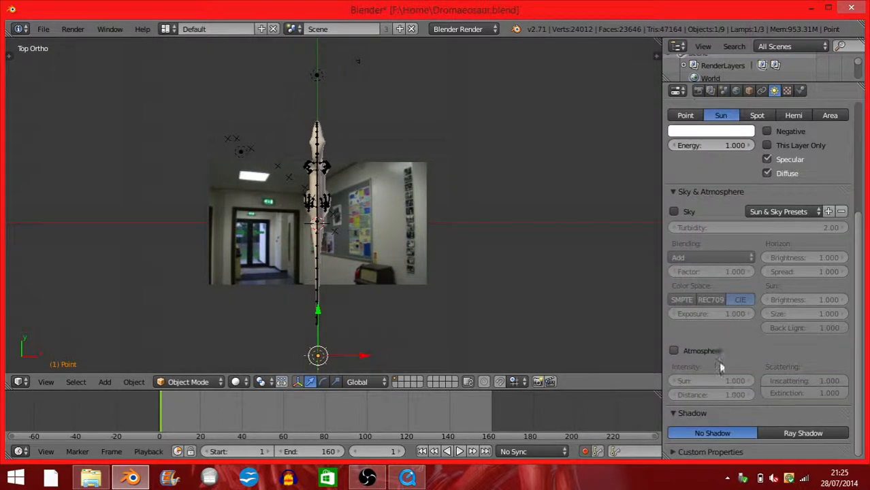
scroll(706, 451, "down", 1)
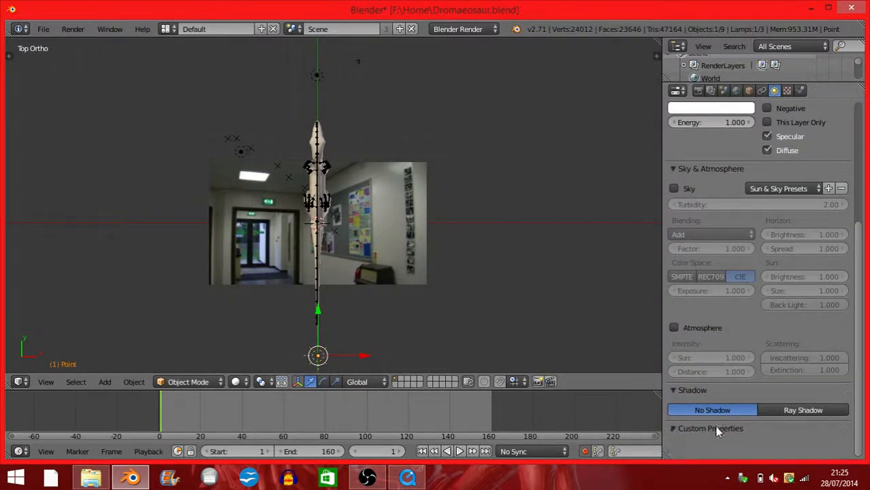
scroll(701, 388, "up", 7)
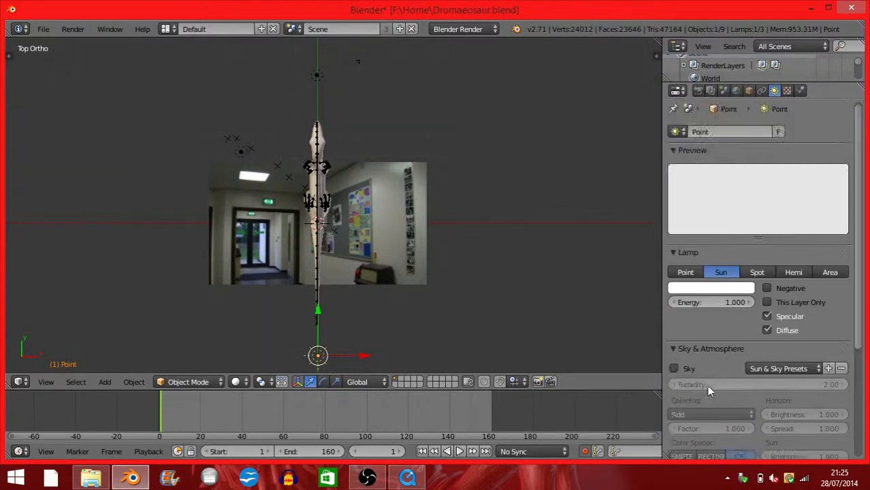
Step: Switch the render engine to Cycles Render and preview the dinosaur through the camera with Rendered shading
left_click(449, 31)
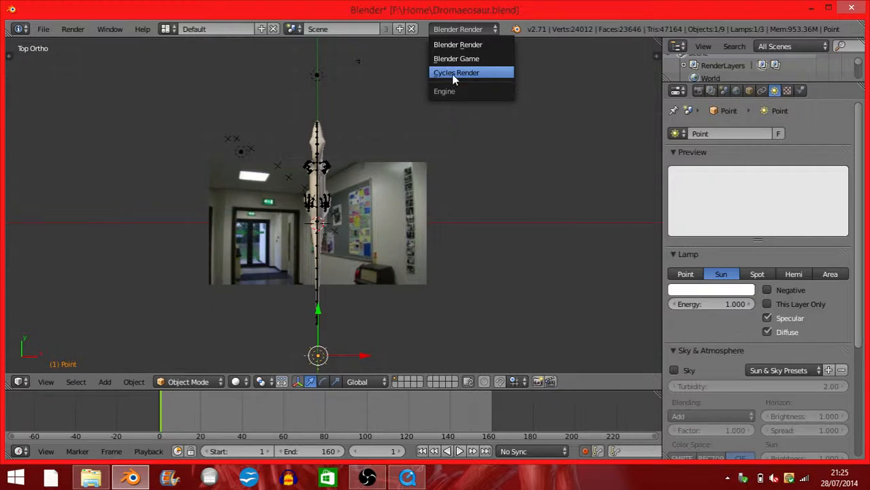
left_click(451, 73)
middle_click_drag(390, 201, 302, 220)
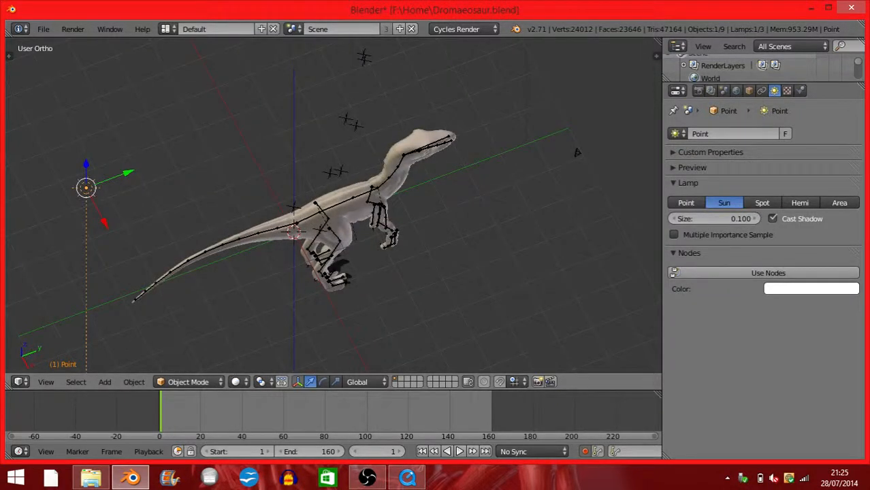
left_click(42, 382)
left_click(57, 337)
left_click(237, 382)
left_click(266, 295)
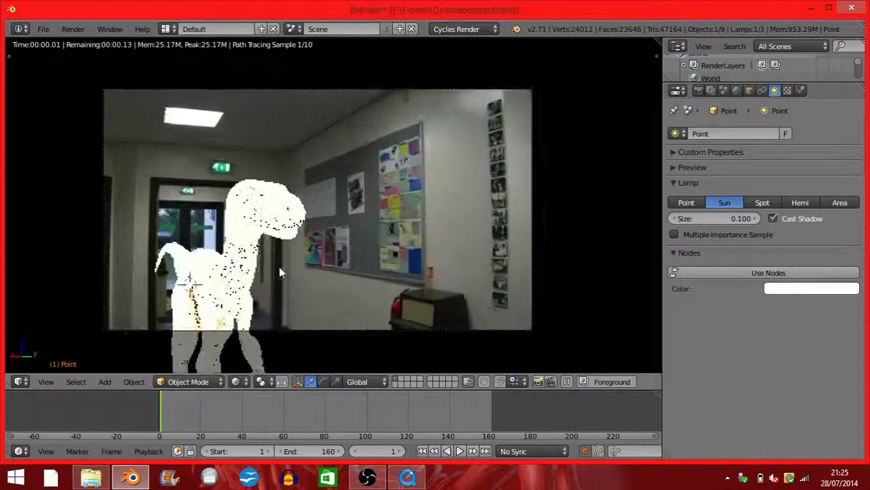
scroll(279, 266, "up", 2)
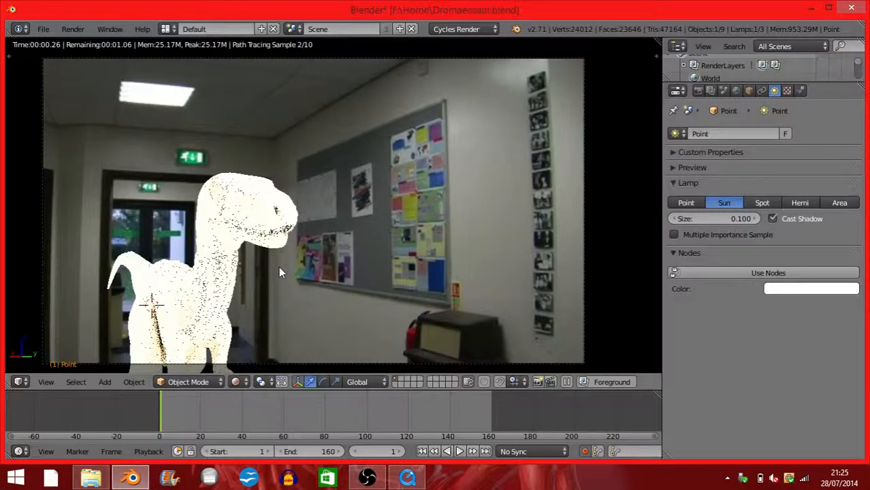
Step: Turn off Ambient Occlusion in the world settings
left_click(711, 91)
left_click(736, 92)
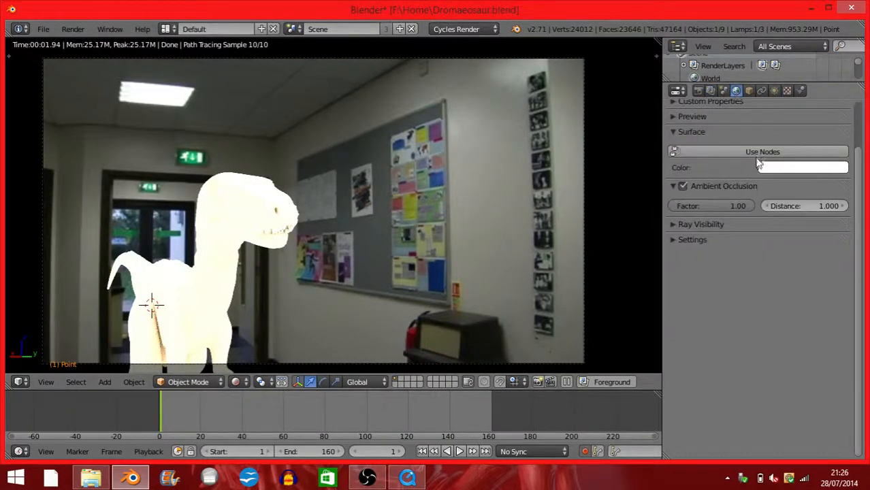
left_click(684, 186)
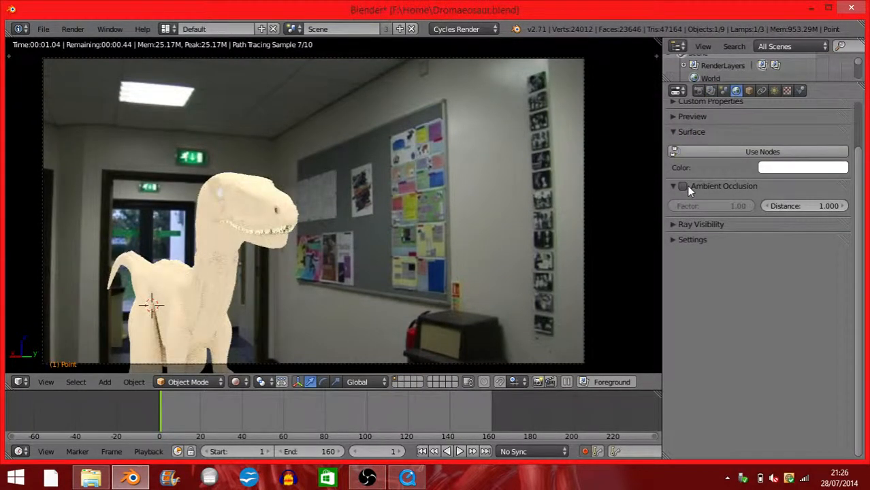
Step: Select the Dromaeosaur mesh and show its material with the preview expanded
left_click(787, 91)
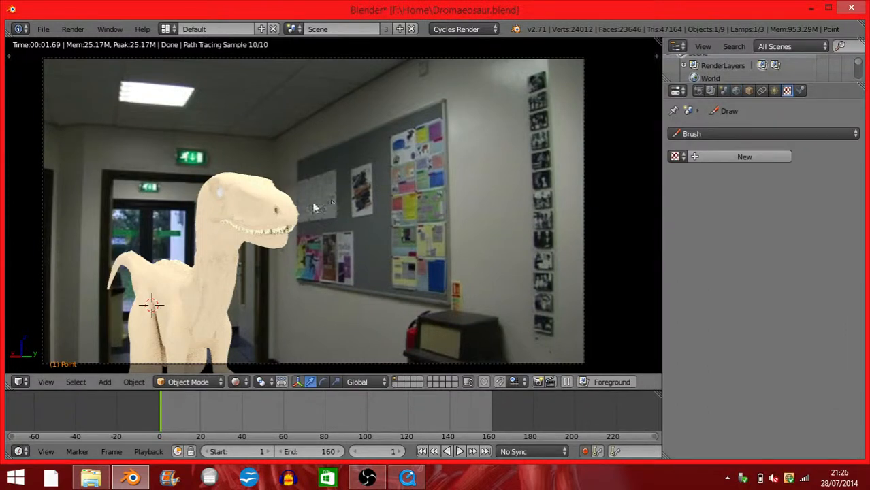
right_click(249, 199)
left_click(800, 92)
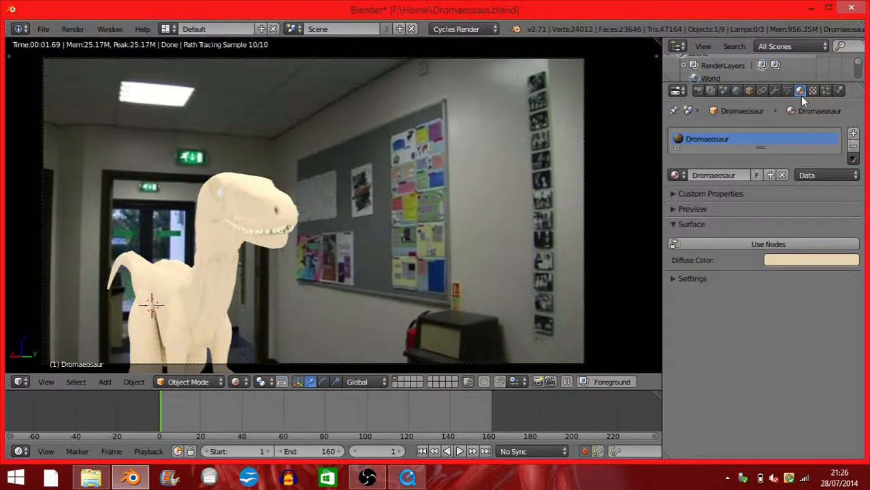
left_click(690, 197)
left_click(689, 199)
left_click(688, 209)
Step: Preview the Dromaeosaur material on the monkey model and enable shader nodes for it
left_click(850, 229)
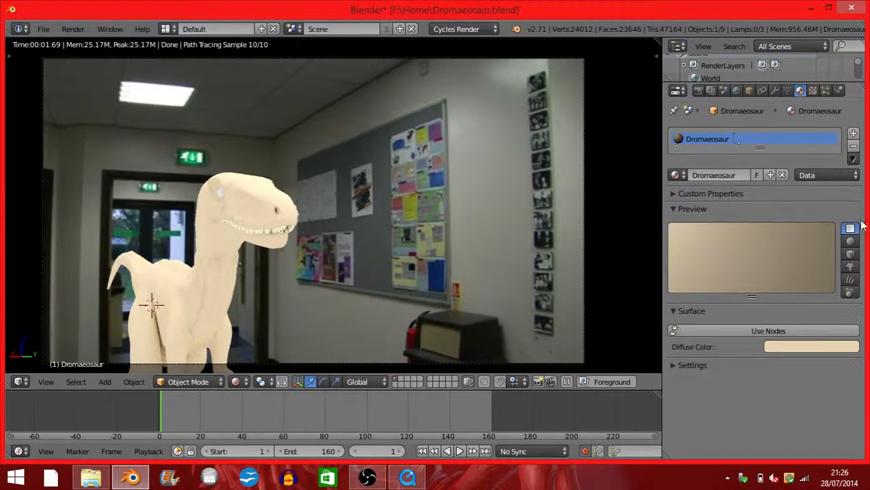
left_click(850, 254)
left_click(851, 267)
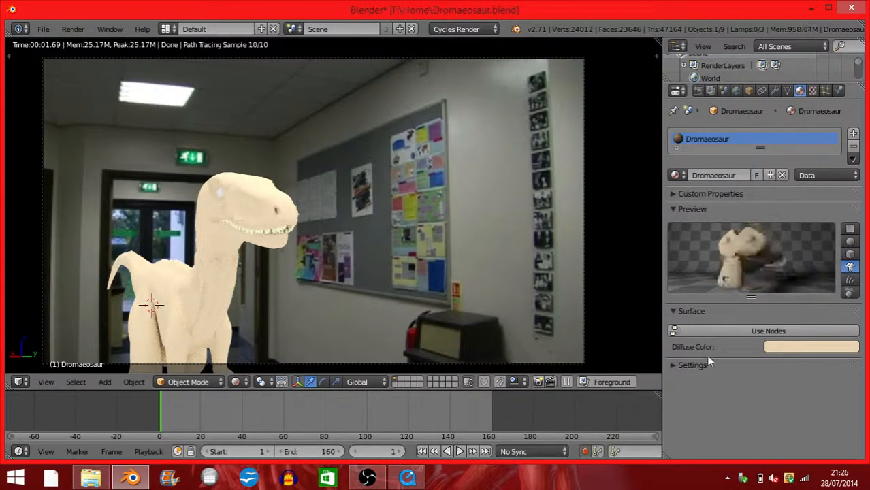
left_click(709, 332)
left_click(785, 380)
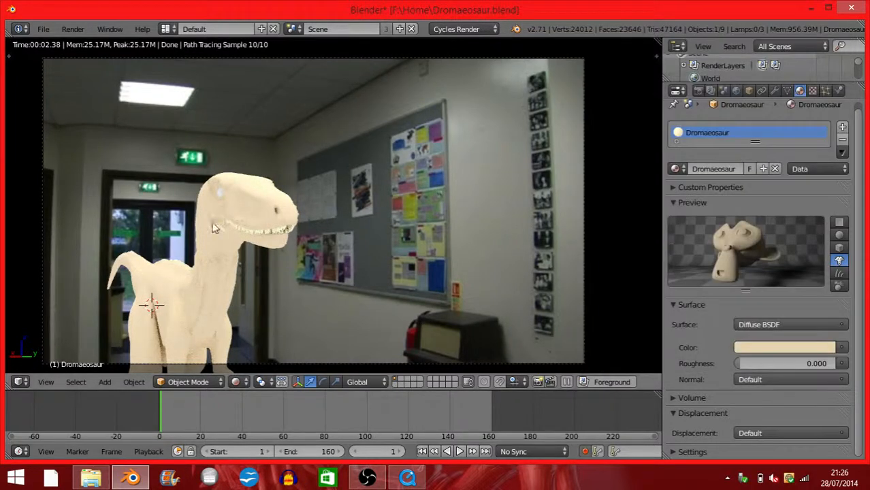
Step: Switch back to Blender Render with Solid viewport shading and turn off shader nodes for the Dromaeosaur material
left_click(443, 30)
left_click(444, 45)
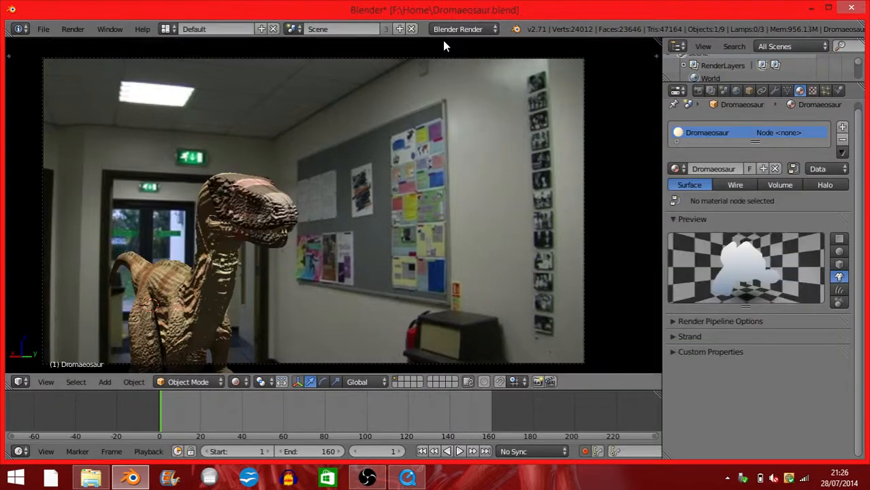
left_click(235, 382)
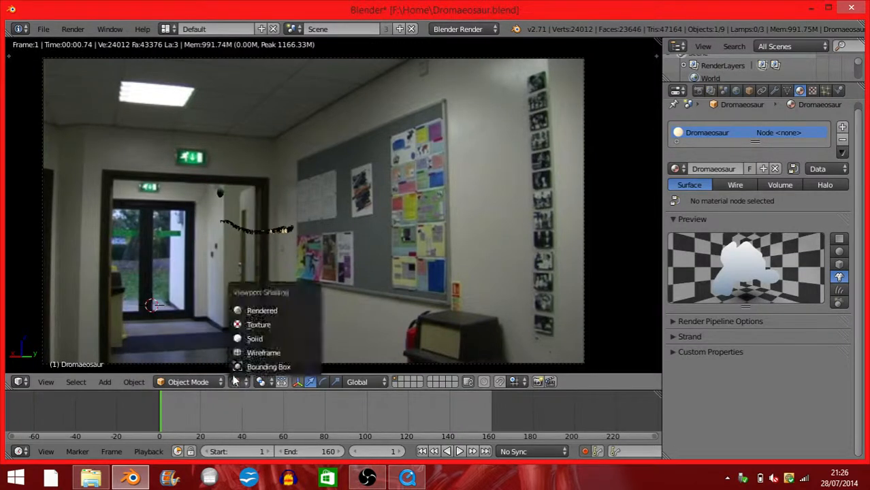
left_click(253, 339)
middle_click_drag(227, 279, 304, 280)
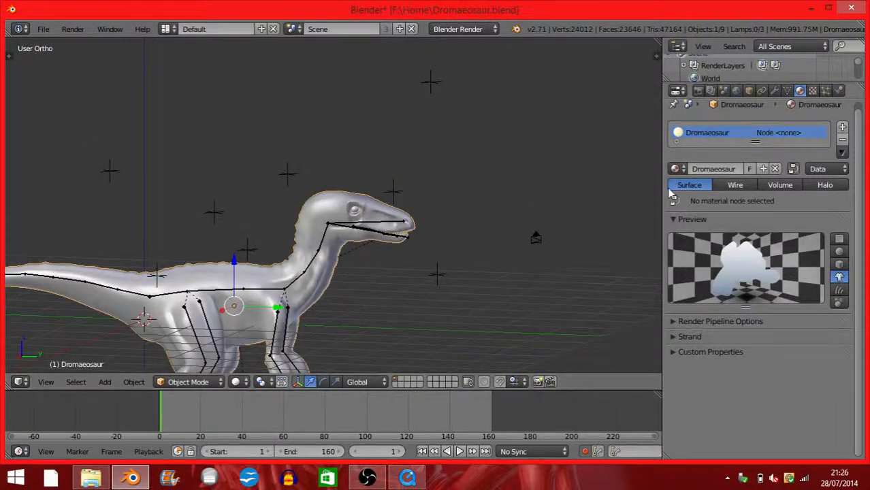
left_click(794, 168)
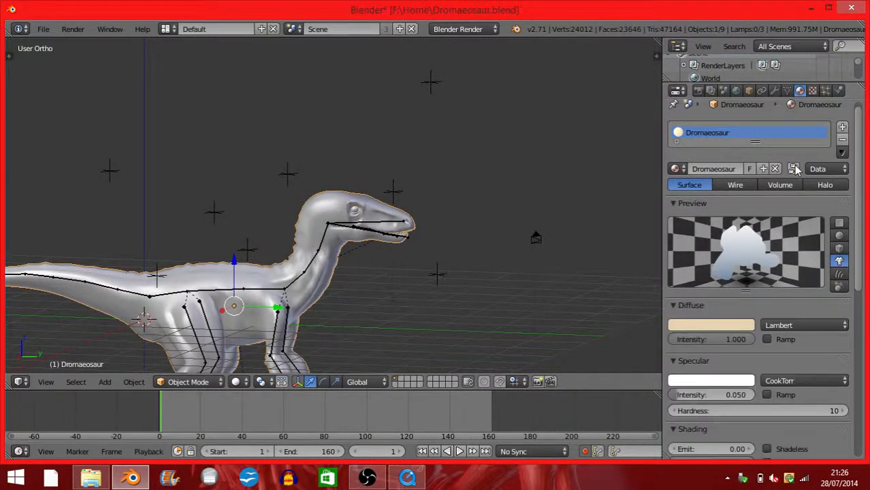
Step: Select the point lamp above and in front of the dinosaur and show its lamp settings
left_click(786, 91)
left_click(778, 91)
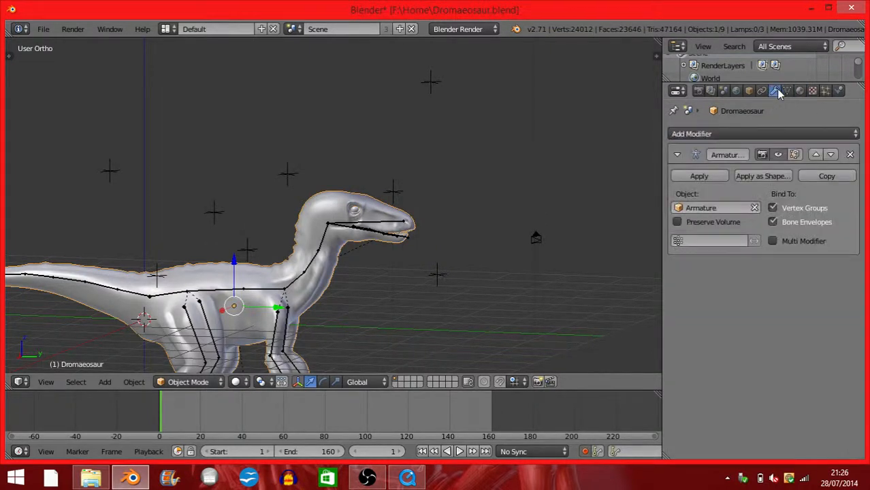
left_click(762, 91)
left_click(749, 90)
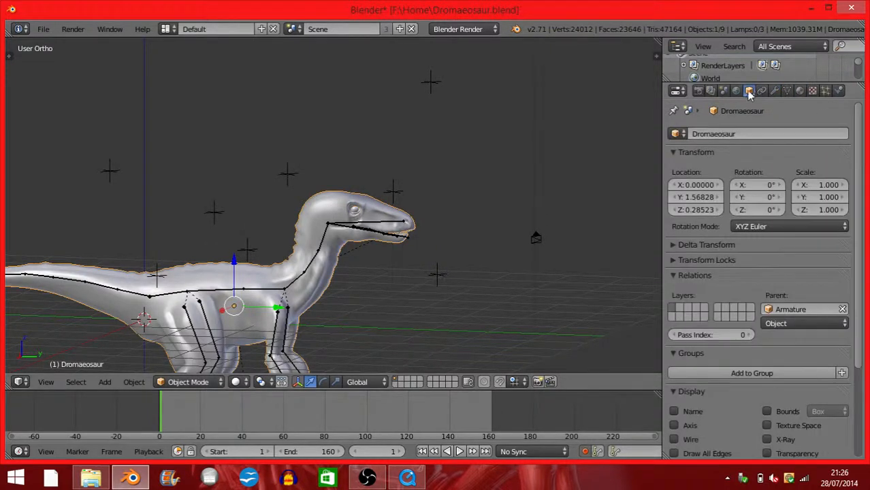
middle_click_drag(482, 160, 423, 146)
scroll(422, 146, "down", 3)
right_click(398, 153)
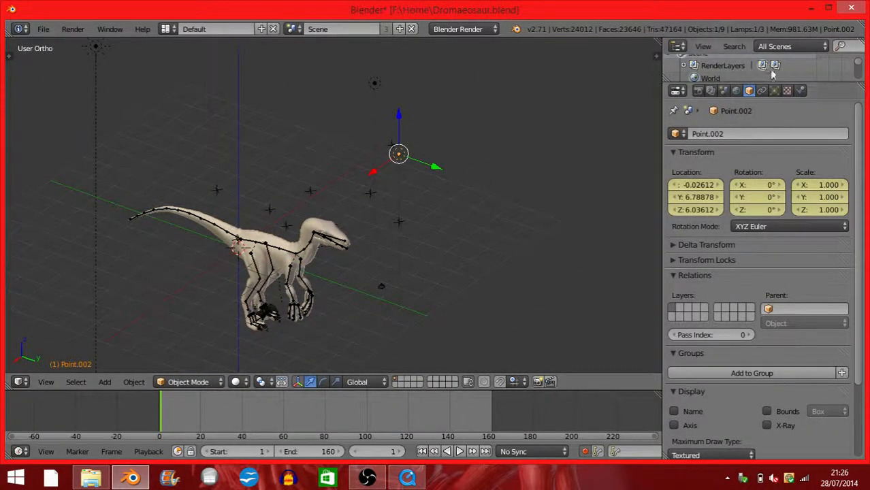
left_click(774, 91)
middle_click_drag(559, 211, 518, 199)
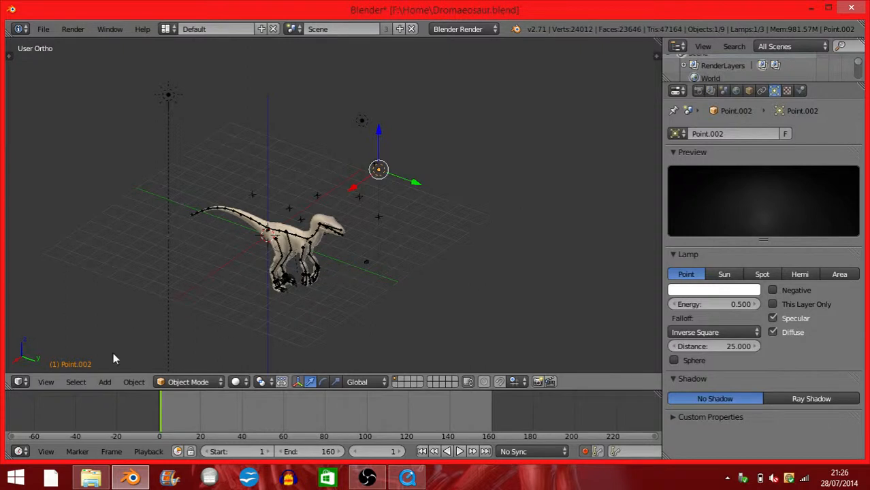
Step: Render the current frame, inspect the dinosaur in the result, and return to the 3D view
left_click(698, 91)
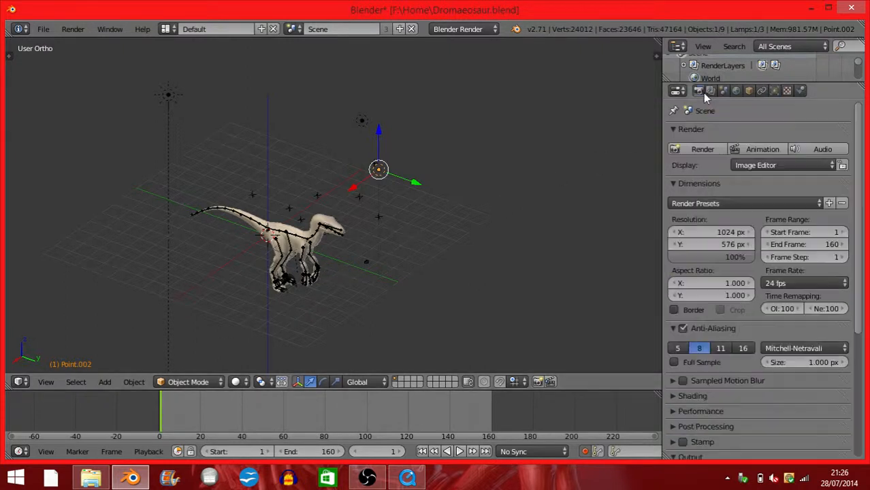
left_click(687, 147)
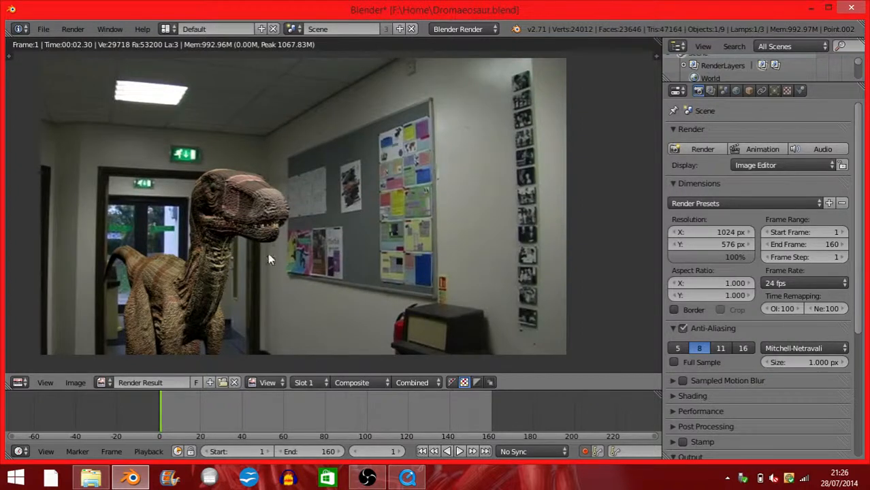
scroll(260, 254, "up", 3)
scroll(261, 253, "down", 4)
key("Escape")
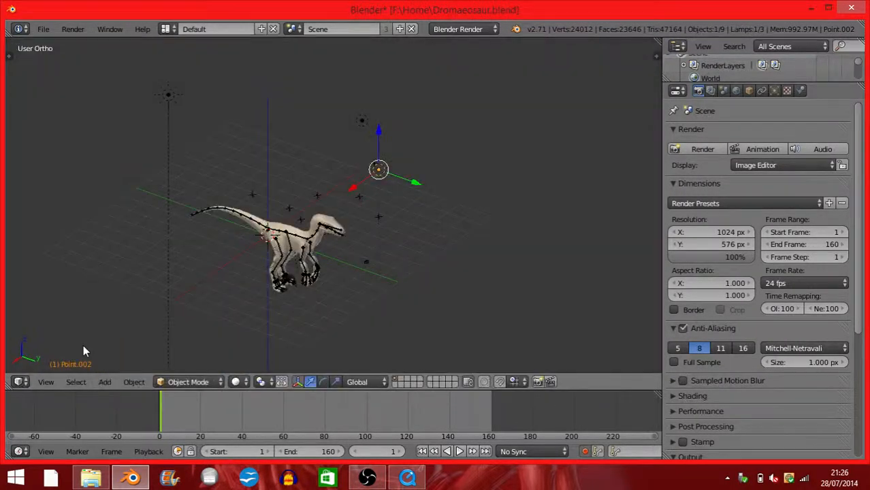
Step: Select the camera, turn off automatic keyframing and look at the scene through the camera
right_click(315, 241)
key("ctrl+Tab")
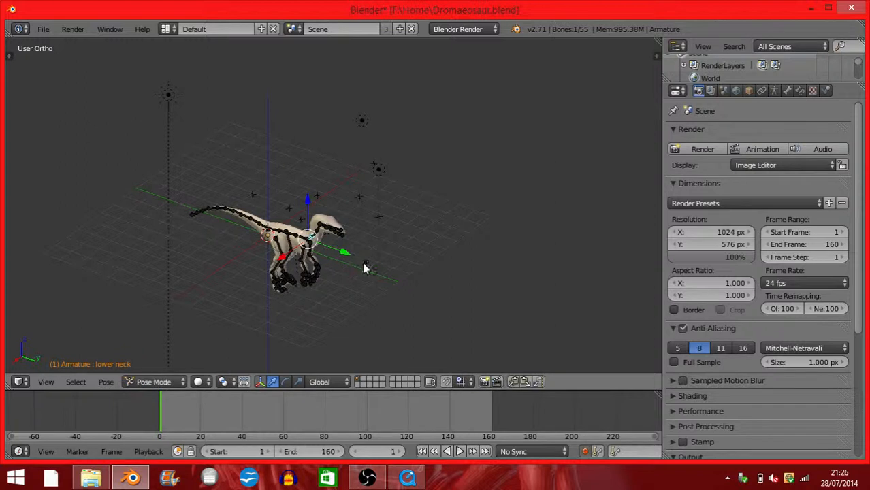
right_click(365, 265)
left_click(584, 451)
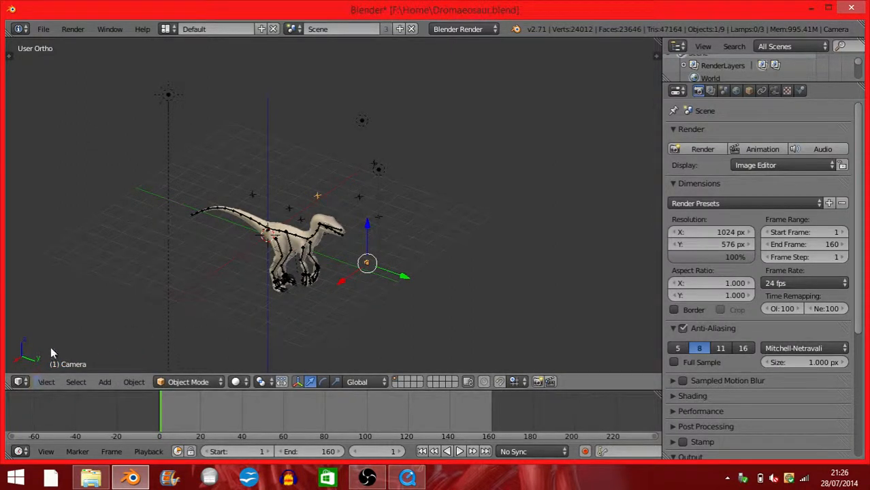
left_click(46, 382)
left_click(78, 336)
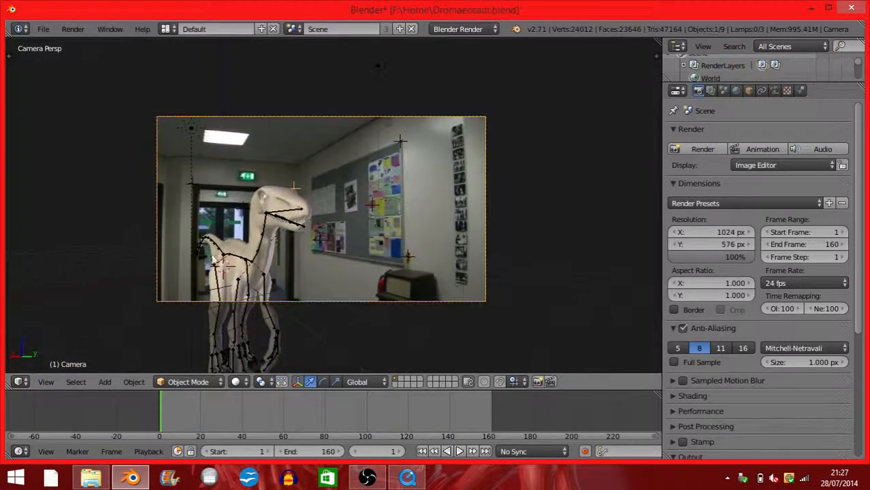
Step: Move the camera along the global X, Y and Z axes to reposition the dinosaur in the hallway shot
key("g")
key("x")
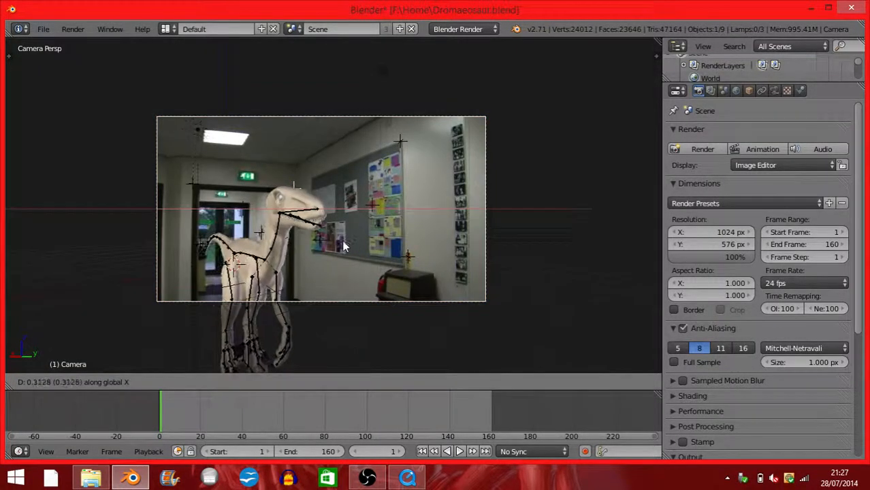
left_click(366, 244)
key("g")
key("y")
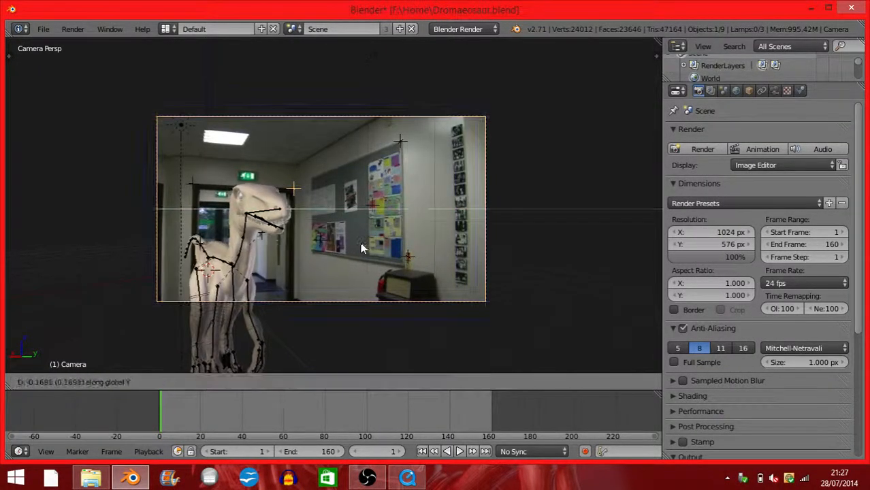
left_click(351, 240)
key("g")
key("z")
left_click(349, 234)
Step: Shift the camera along global X again and rotate it about global Z to turn the framing
key("g")
key("x")
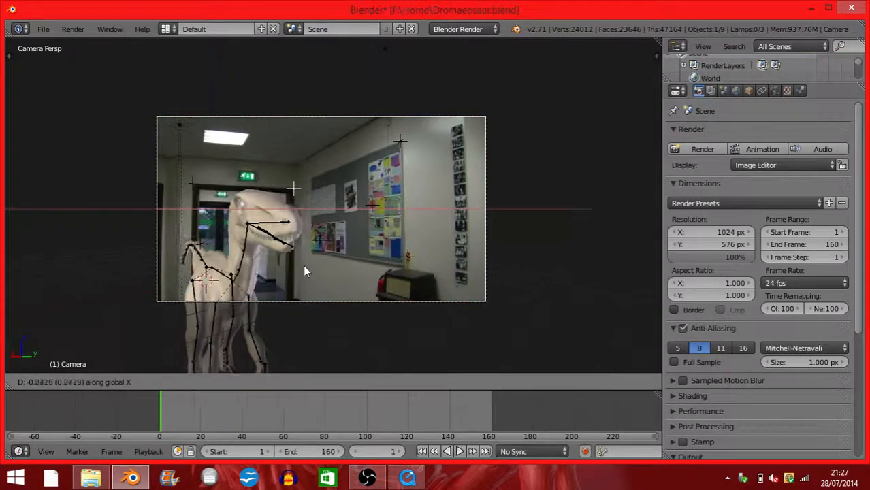
left_click(307, 269)
key("r")
key("z")
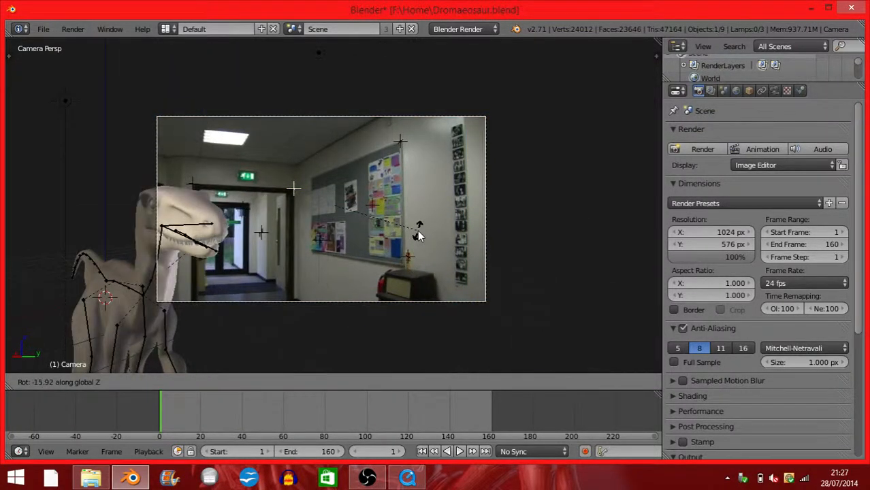
left_click(379, 250)
Step: Try scaling the camera along global Z, and rotate it about global Z to adjust the dinosaur's angle
key("s")
key("z")
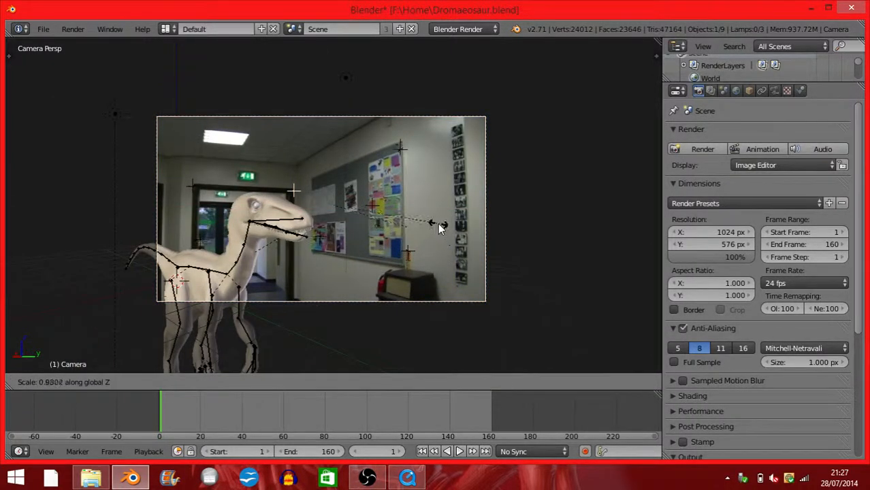
left_click(440, 229)
key("r")
key("z")
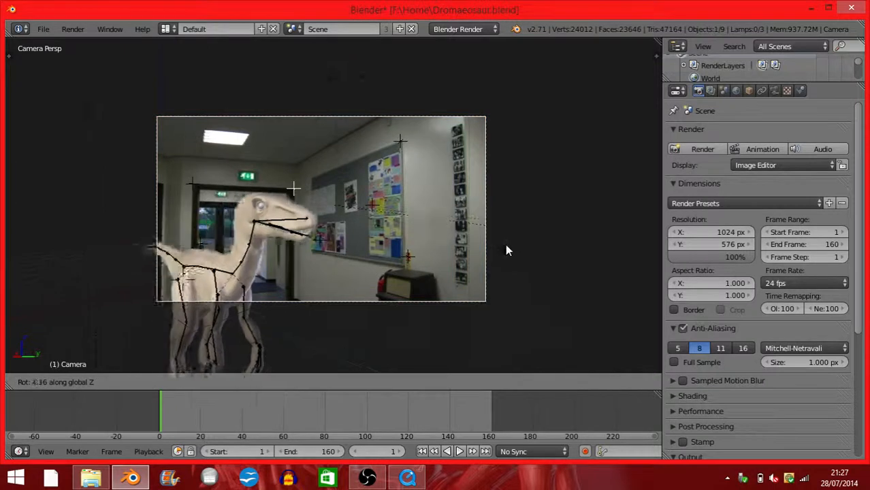
left_click(480, 293)
Step: Move the camera about -1.3 along global X and rotate it about -2.6 degrees around global Z
key("g")
key("x")
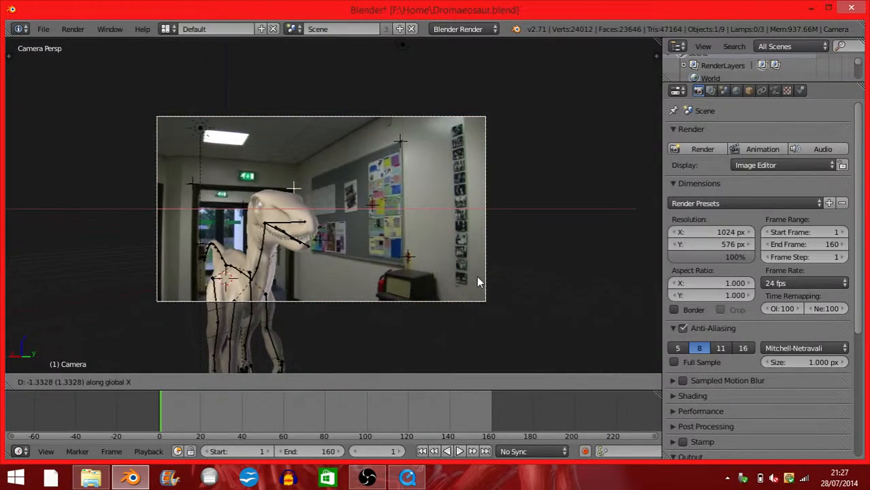
key("r")
key("z")
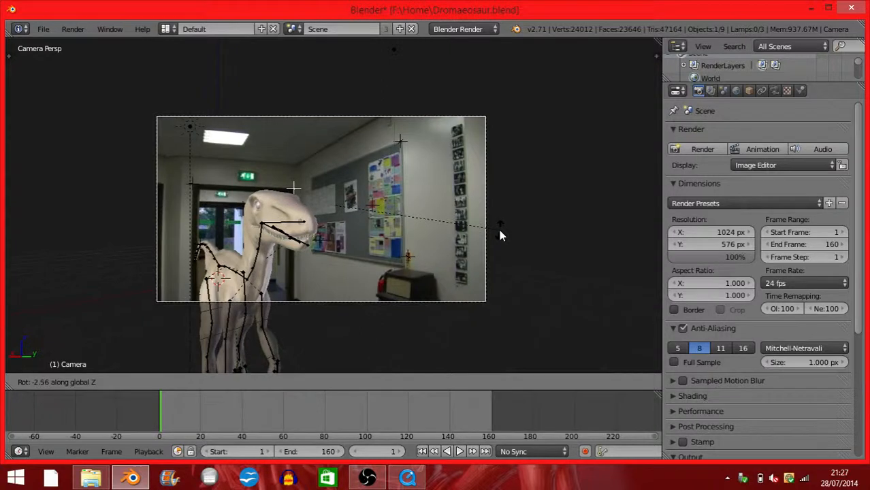
left_click(500, 229)
Step: Go to frame 46 and scale the camera down in top view, drawing the tracking markers closer to it
left_click_drag(190, 406, 254, 402)
left_click(46, 383)
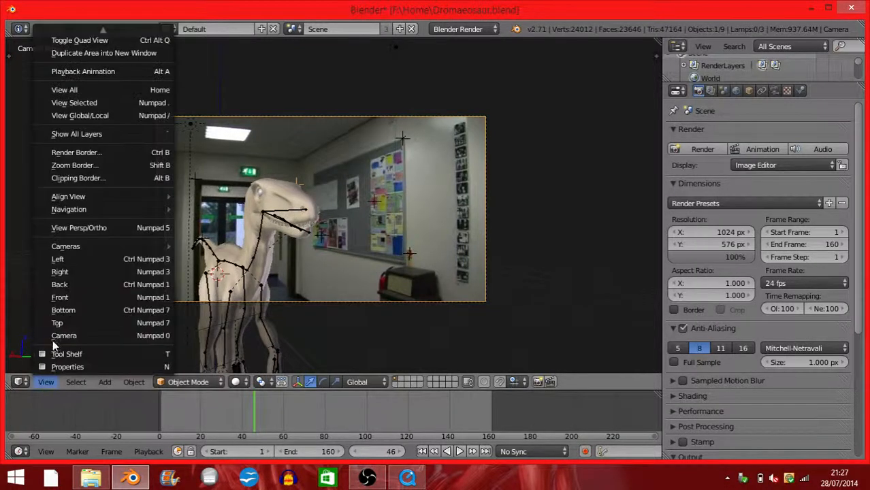
left_click(60, 321)
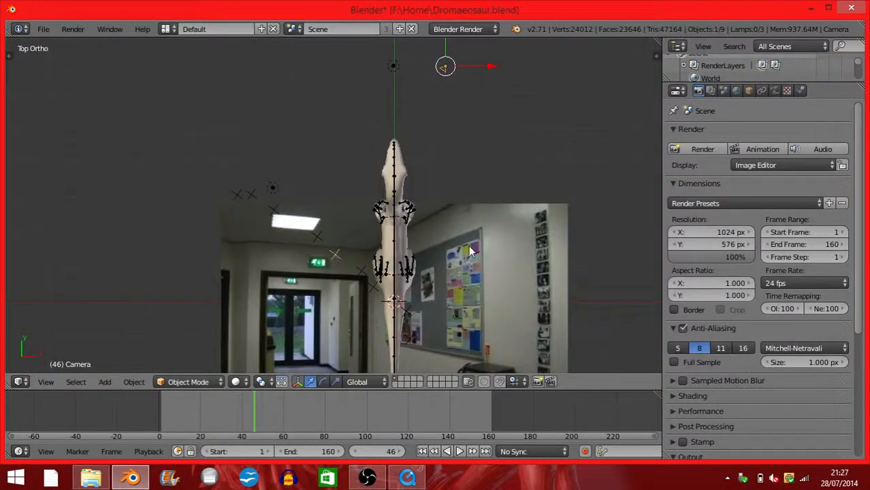
key("g")
right_click(490, 256)
key("s")
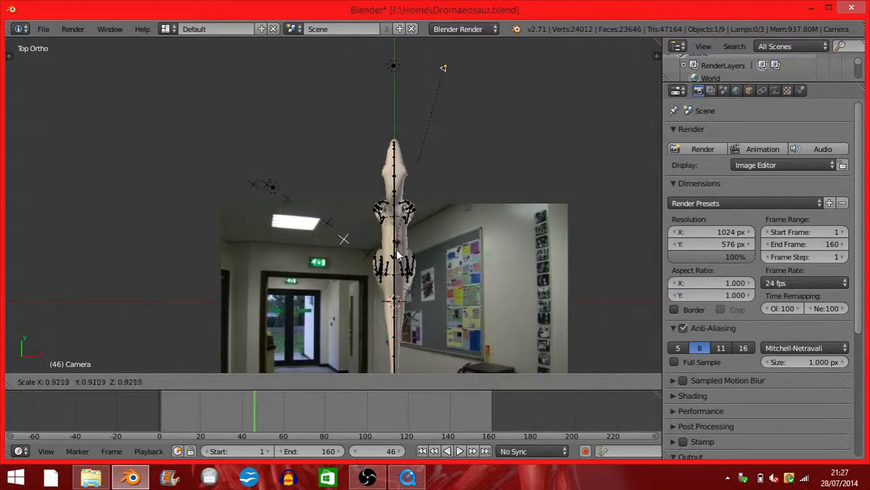
left_click(423, 235)
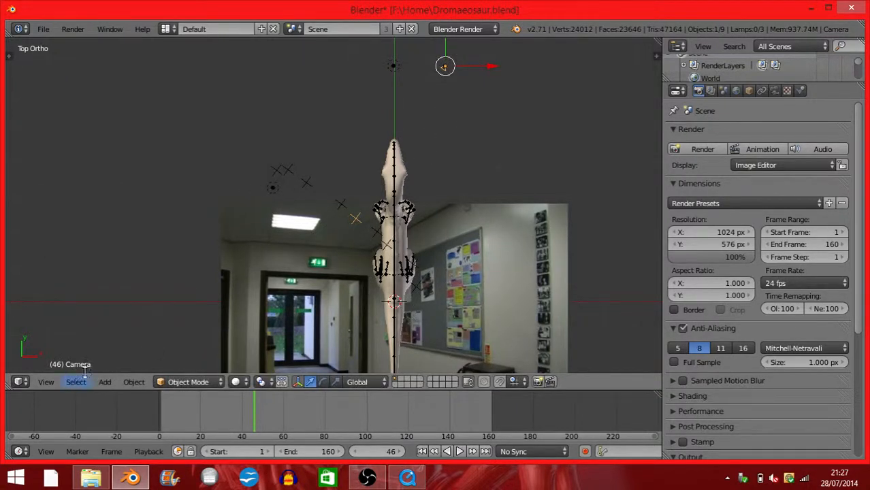
Step: Return to the camera view at frame 1 and play the animation to check the dinosaur against the footage
left_click(48, 383)
left_click(55, 246)
left_click(164, 412)
left_click_drag(163, 412, 159, 411)
left_click(161, 410)
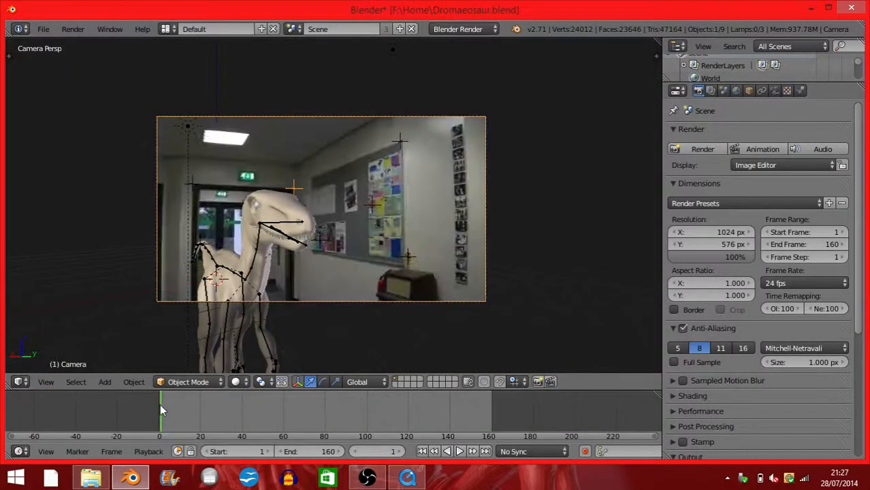
key("alt+a")
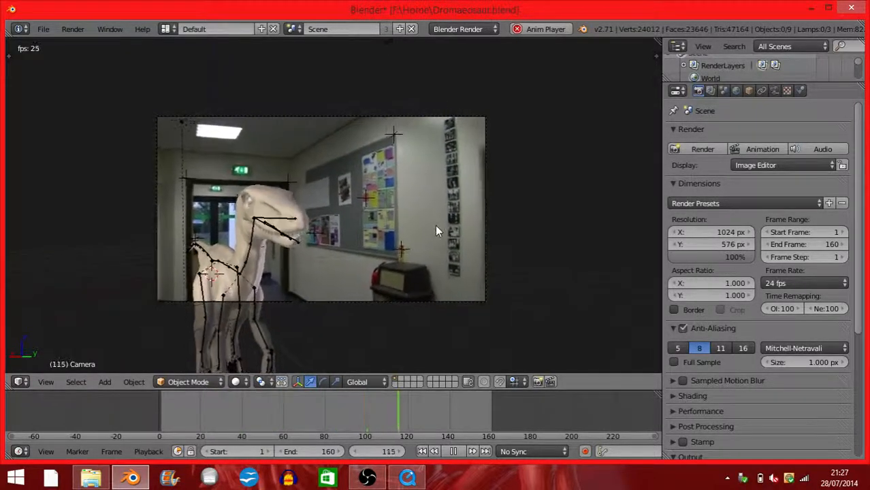
key("Escape")
Step: Enable Indirect Lighting with the Approximate gather method and Ambient Occlusion in the world settings
left_click(738, 92)
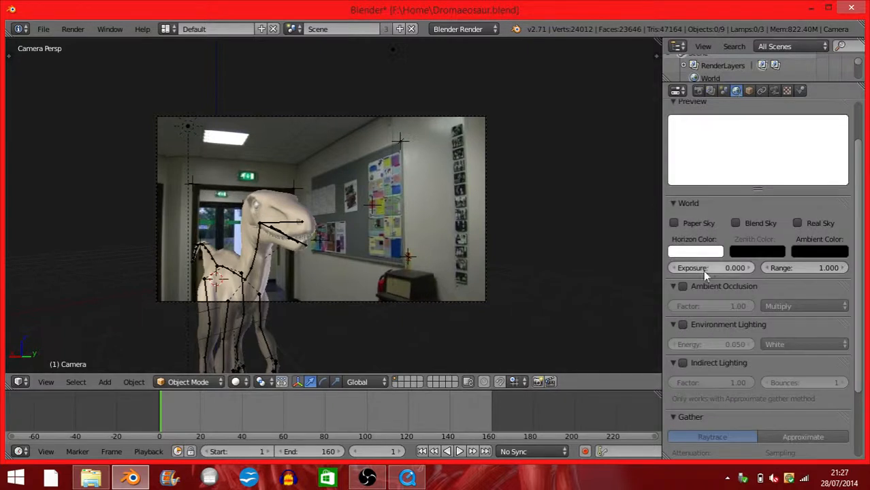
scroll(704, 274, "down", 4)
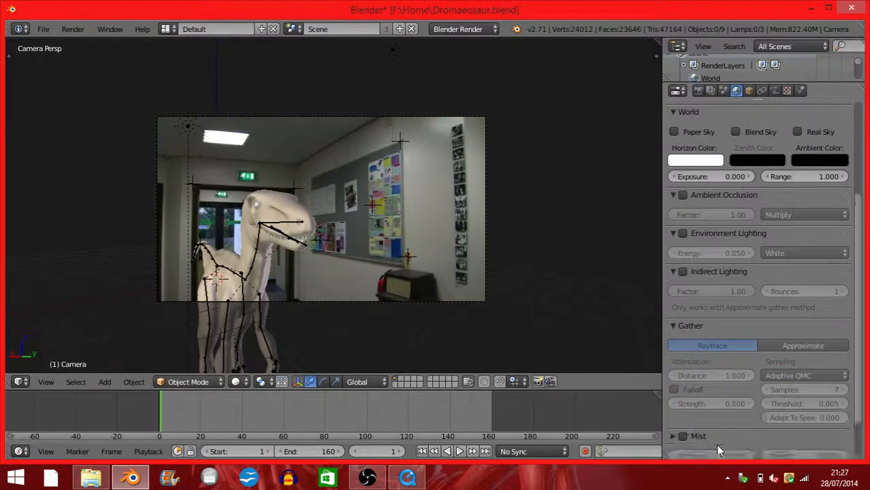
left_click(682, 272)
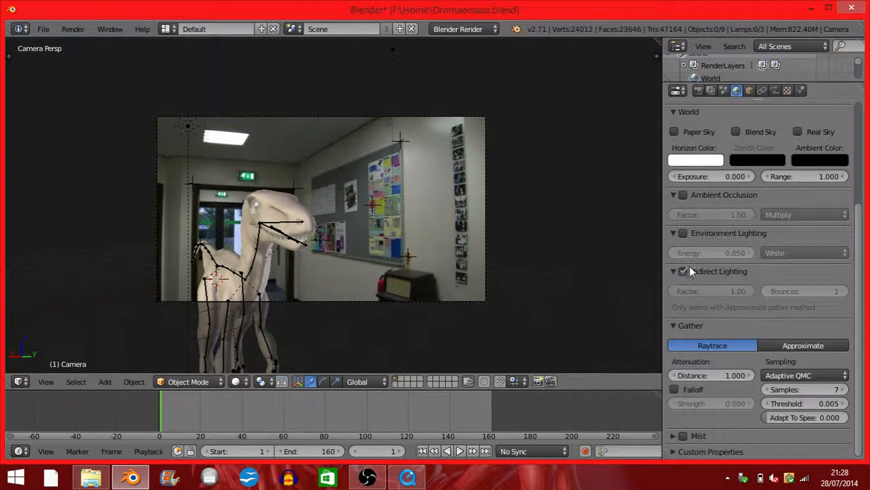
left_click(788, 344)
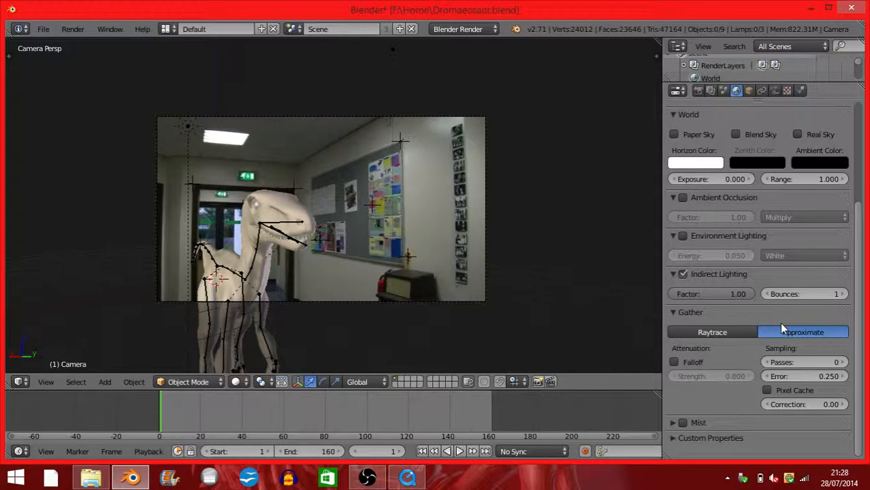
left_click(683, 198)
scroll(687, 210, "up", 5)
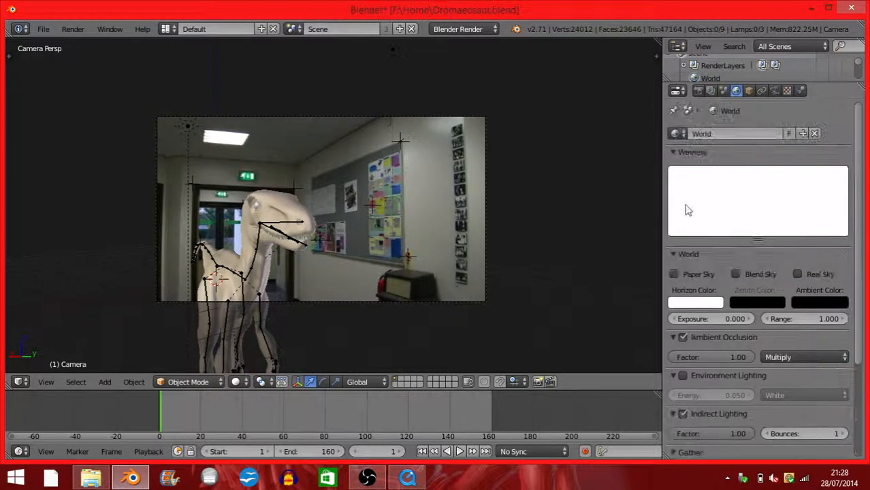
Step: Render frame 1 to check the new world lighting, and show the world settings again
left_click(698, 91)
left_click(698, 148)
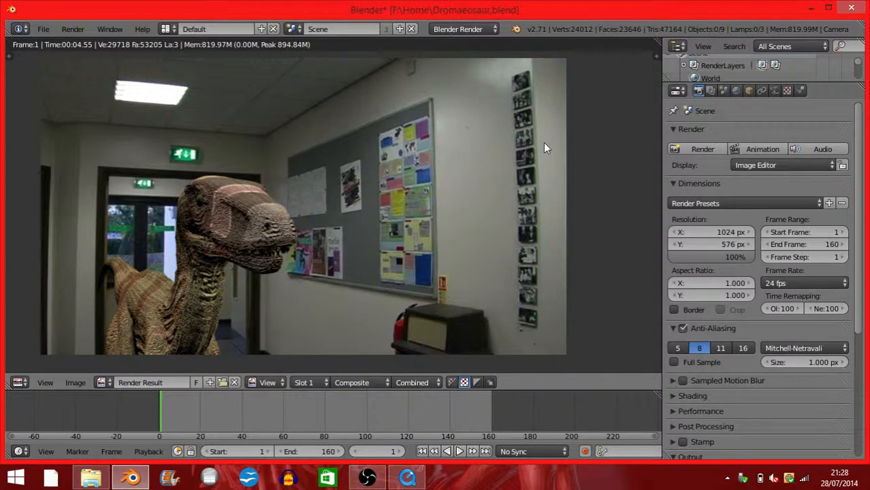
left_click(737, 90)
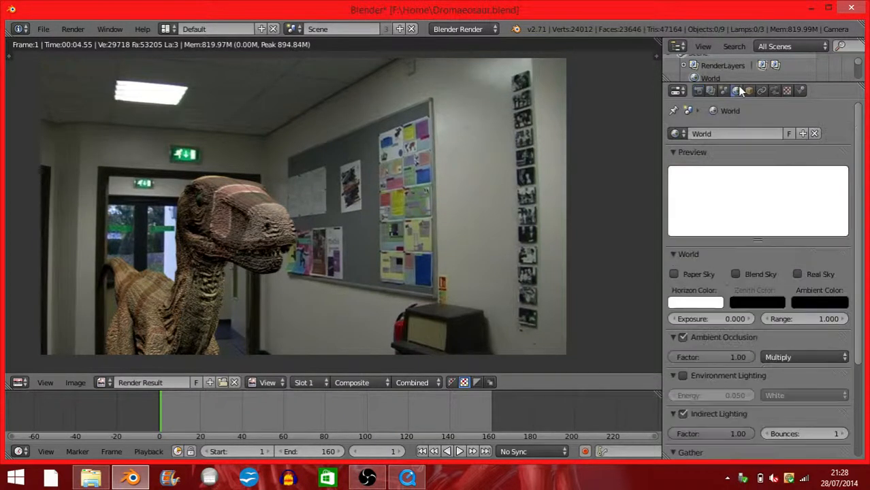
Step: Set the sampling passes of the world's Gather settings to 5
scroll(768, 314, "down", 5)
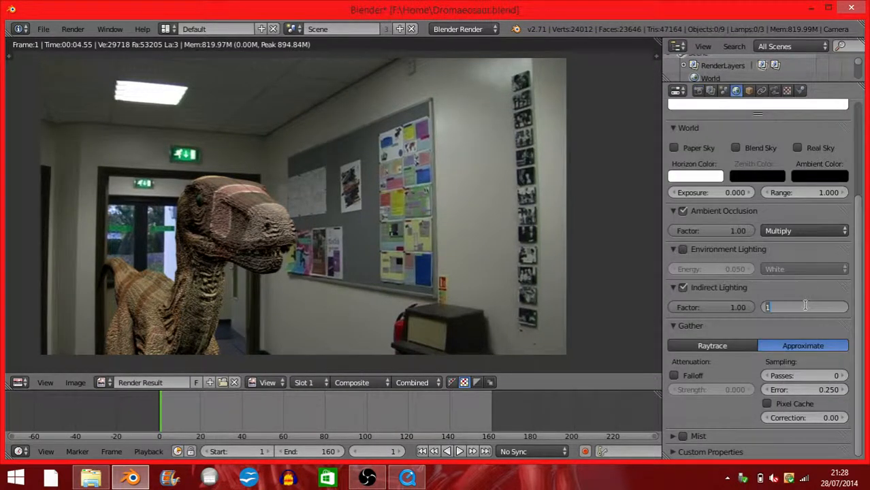
type("0.2")
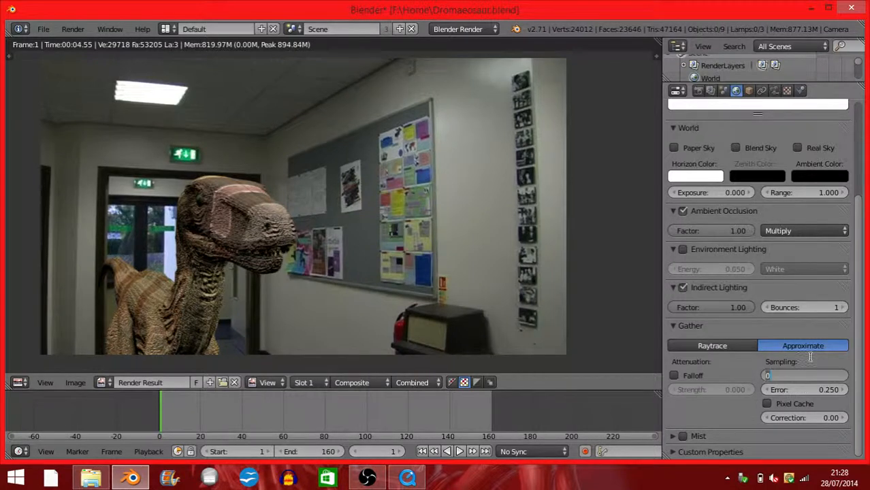
type("5")
key("Return")
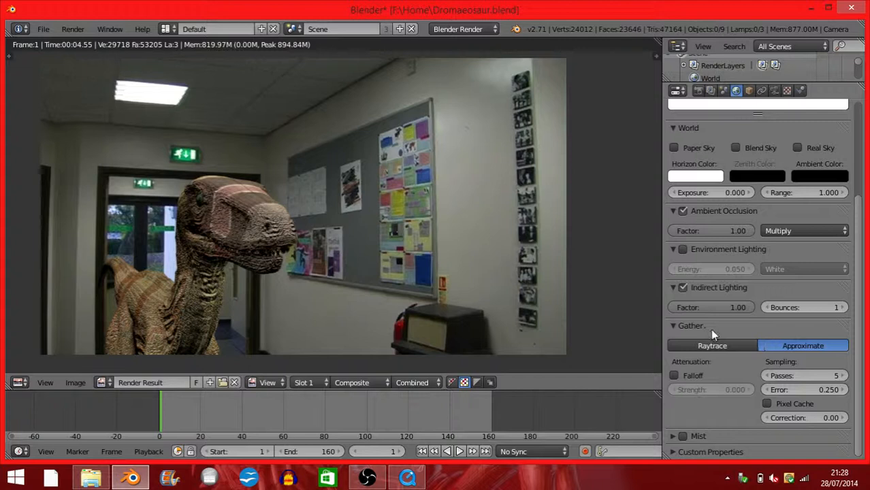
Step: Render frame 1 with Blender Render and examine the dinosaur's head and body against the hallway up close
scroll(753, 329, "up", 5)
left_click(698, 90)
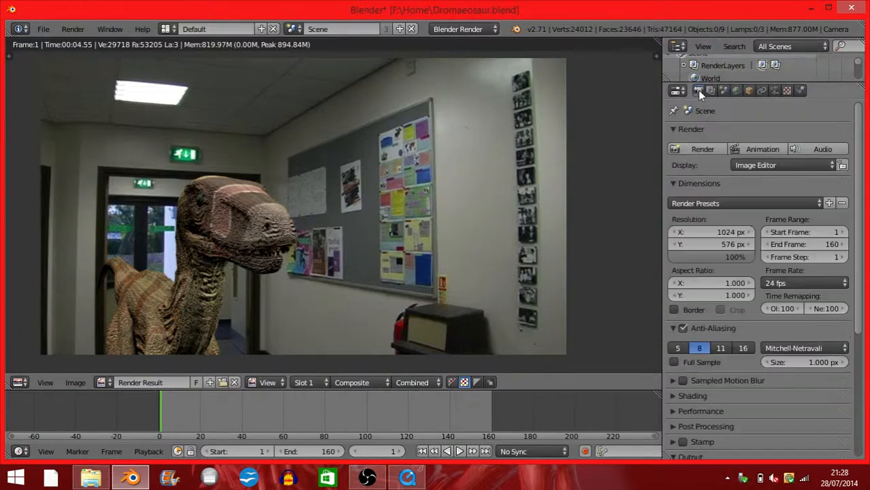
left_click(697, 152)
left_click(453, 31)
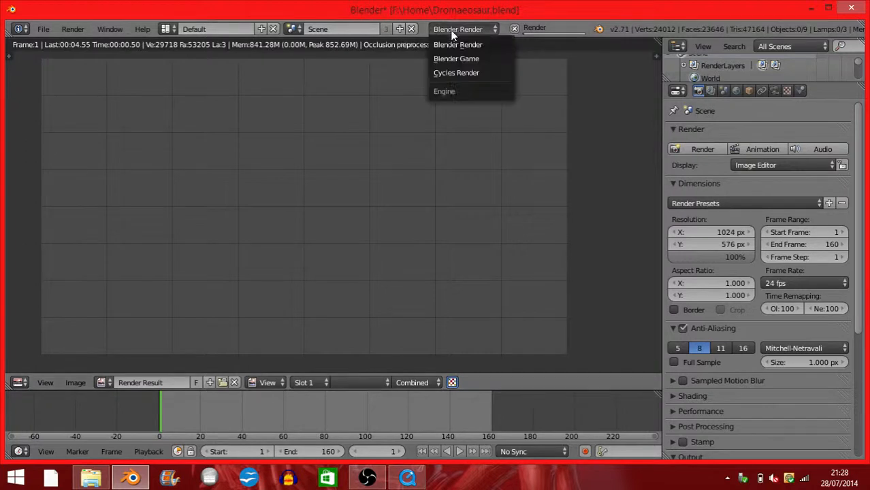
left_click(448, 29)
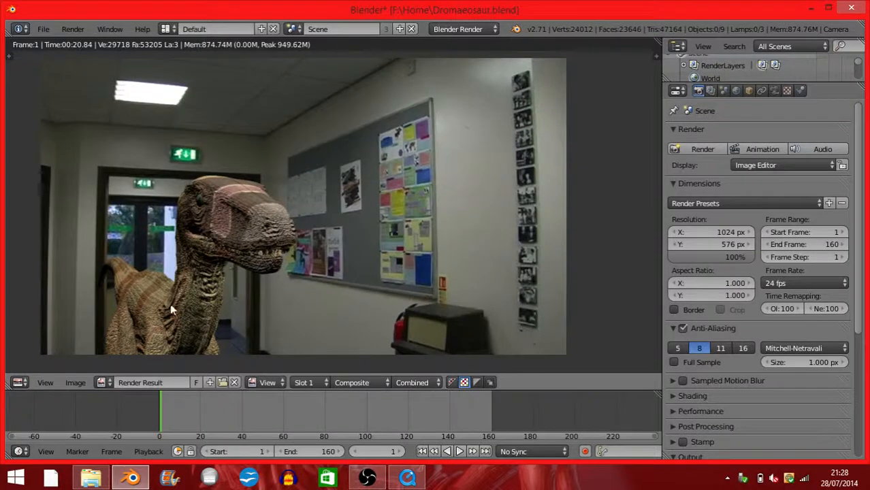
scroll(215, 269, "up", 4)
middle_click_drag(214, 267, 547, 193)
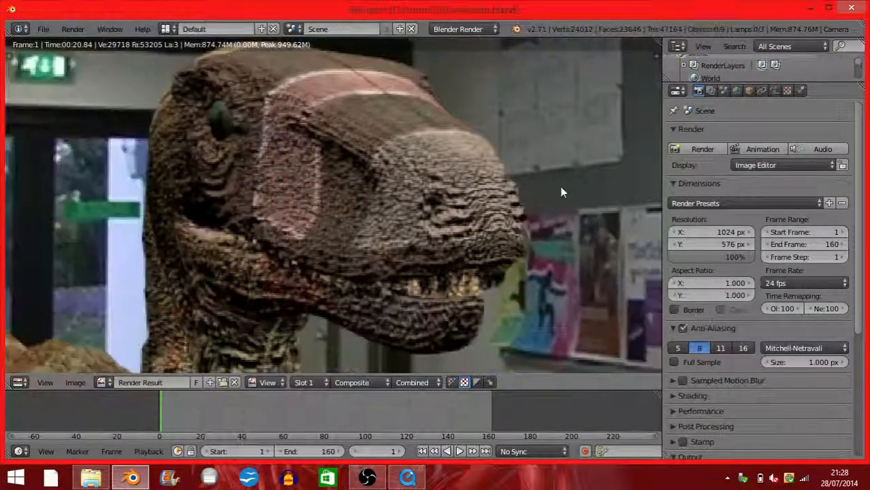
scroll(441, 193, "down", 3)
middle_click_drag(435, 235, 425, 206)
scroll(425, 210, "down", 3)
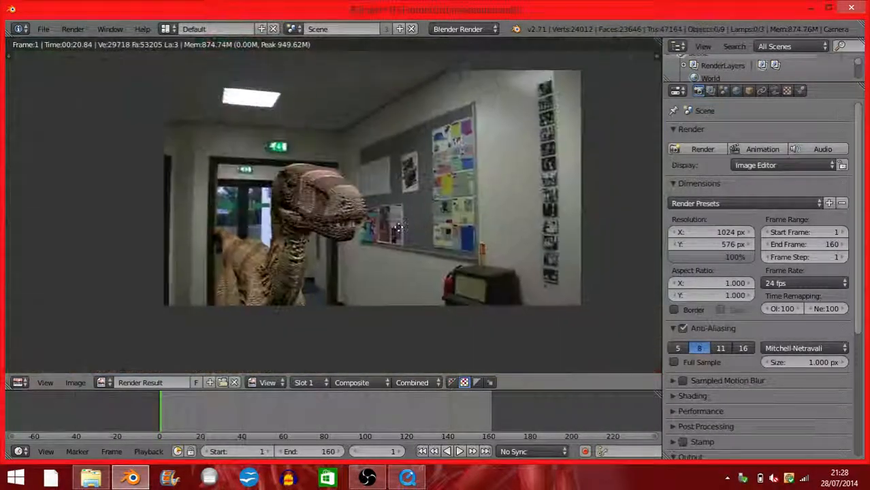
scroll(359, 240, "up", 1)
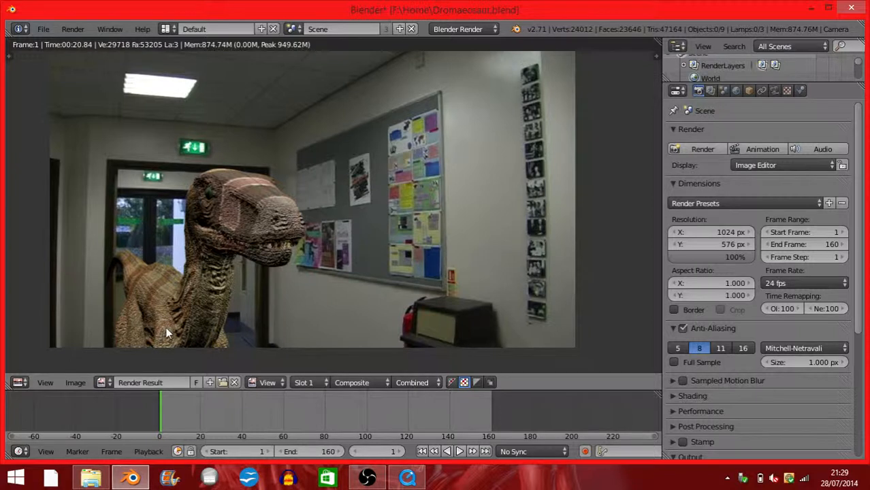
Step: Look through the camera and world settings, including Mist and Custom Properties, and try to remove the cycles property
left_click(735, 91)
left_click(774, 91)
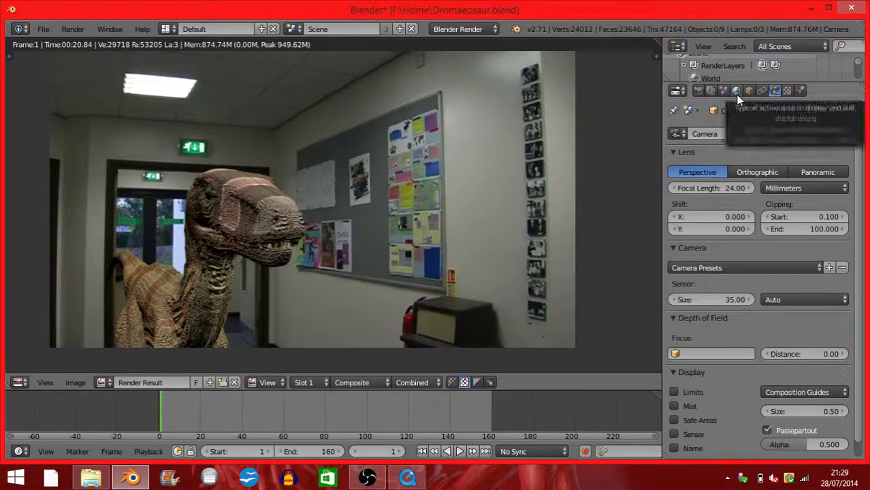
scroll(746, 195, "down", 1)
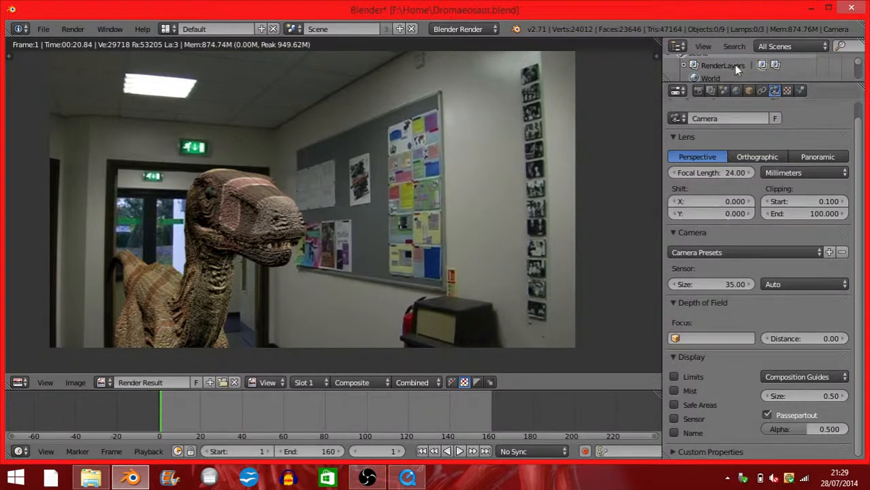
left_click(734, 93)
scroll(748, 222, "down", 5)
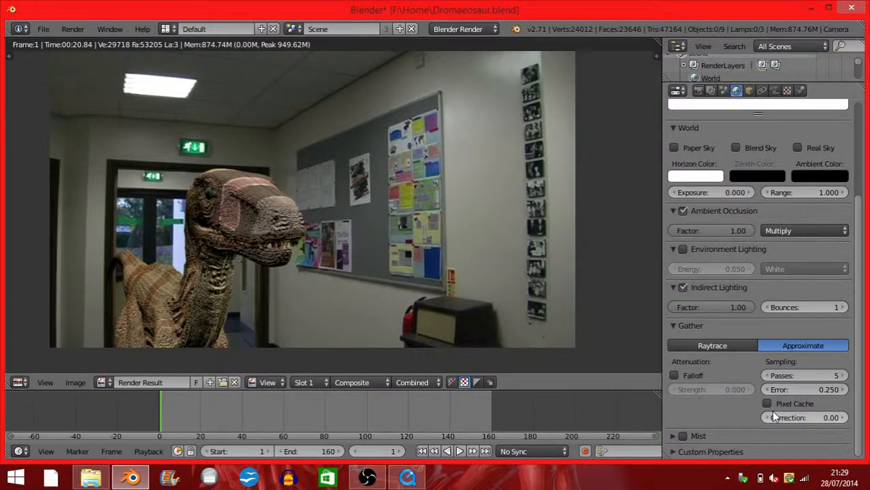
left_click(730, 438)
scroll(728, 437, "down", 2)
left_click(728, 381)
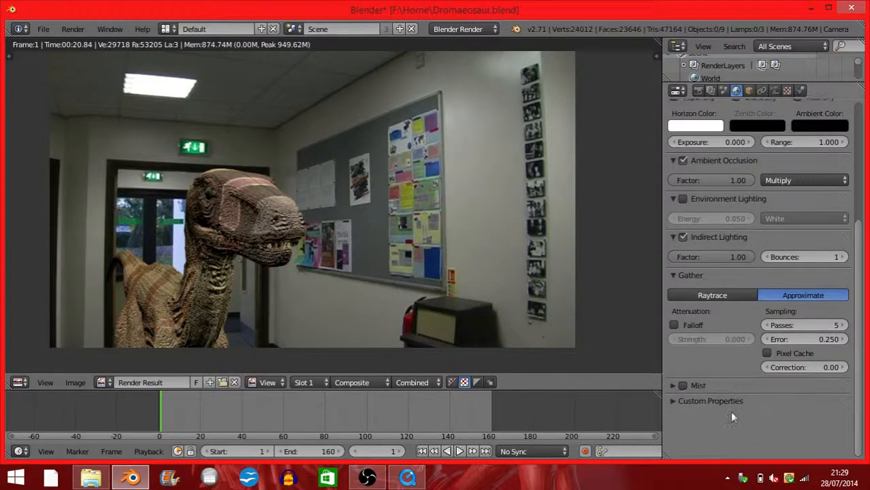
left_click(729, 400)
scroll(729, 399, "down", 1)
left_click(841, 420)
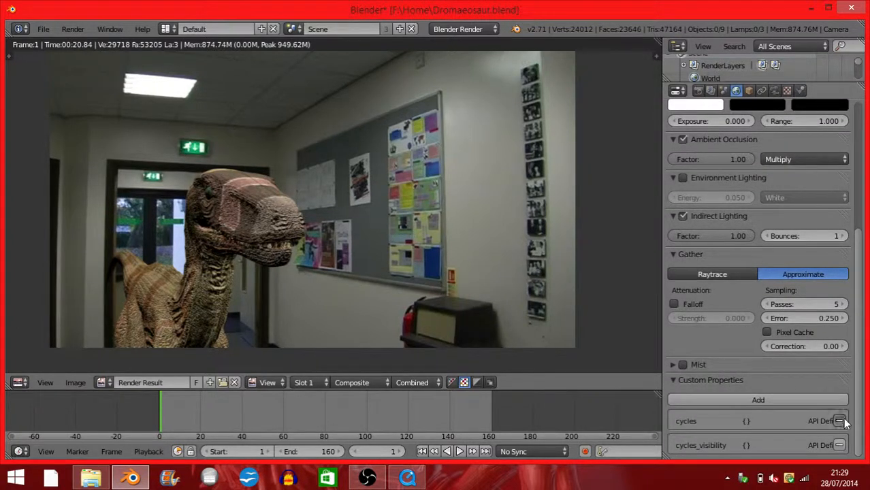
left_click(842, 420)
Step: Enable Environment Lighting for the world with the White colour and an energy of 0.020
scroll(734, 359, "up", 4)
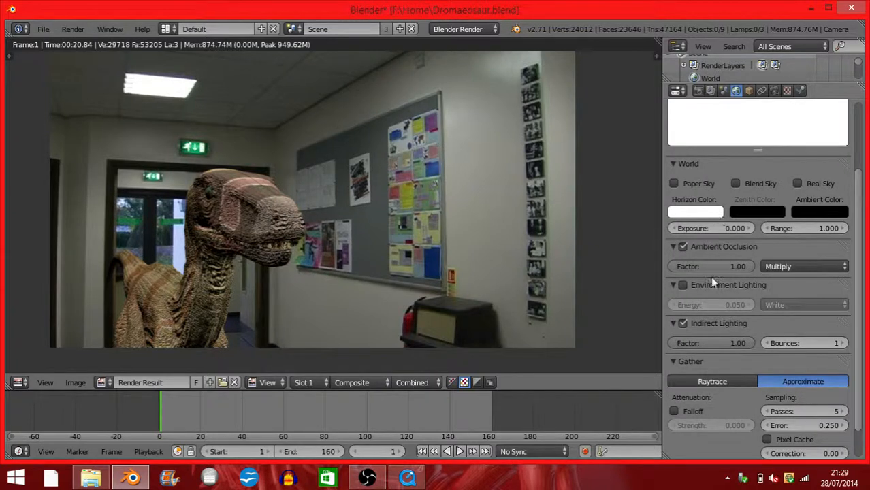
left_click(683, 286)
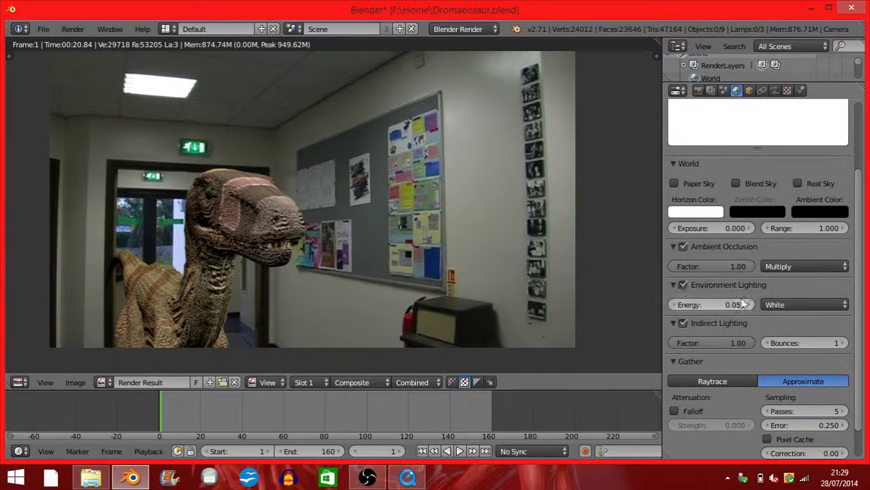
left_click(766, 304)
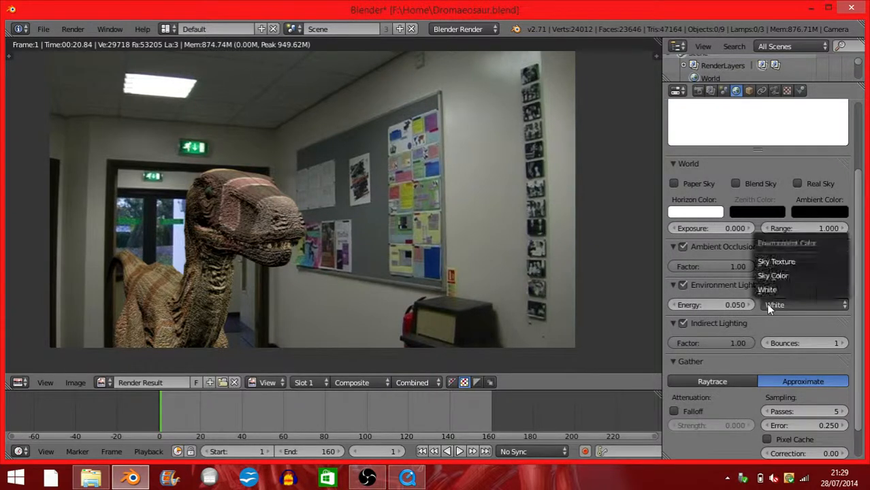
left_click(671, 305)
left_click(671, 305)
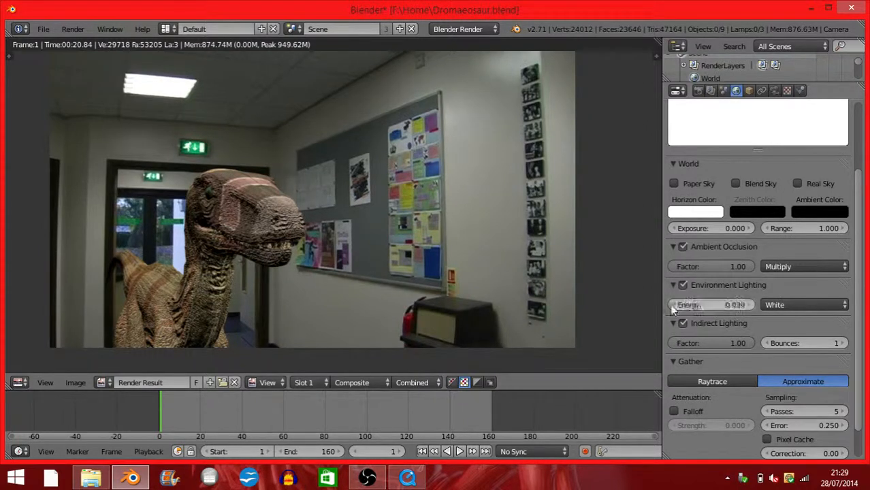
Step: Render frame 1 to check the environment lighting, and review the world settings again
scroll(669, 303, "up", 3)
left_click(699, 90)
left_click(703, 148)
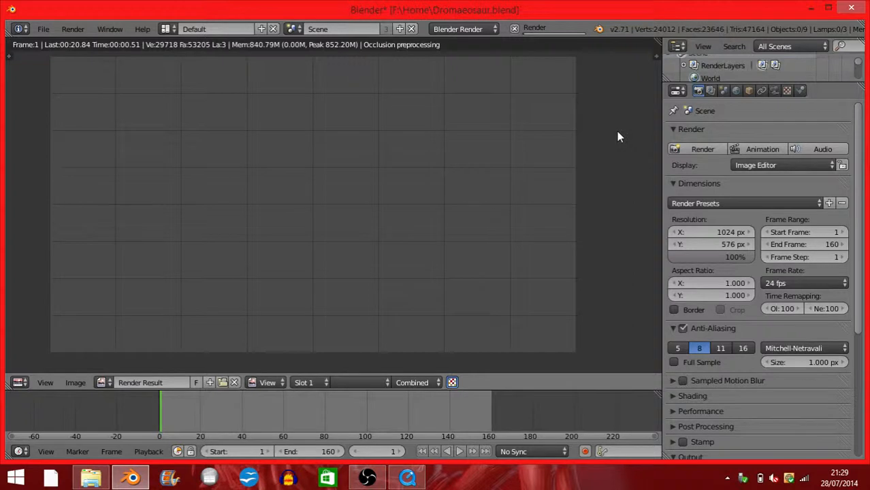
left_click(736, 91)
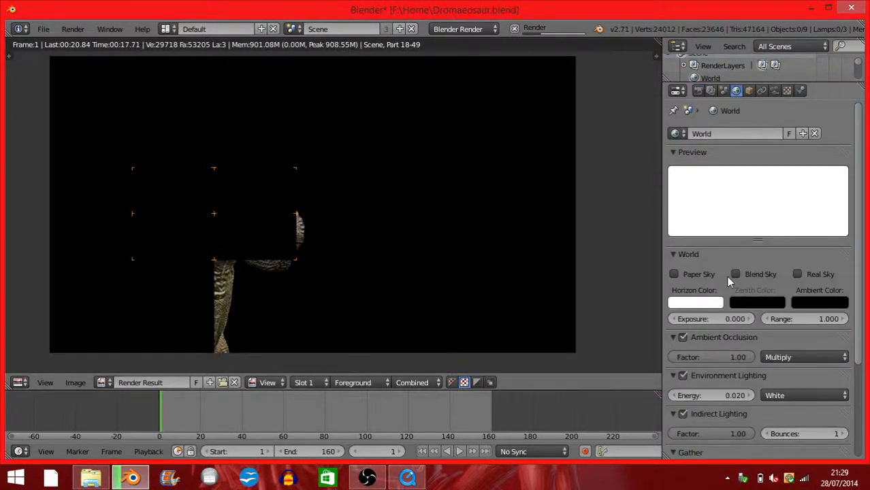
scroll(725, 275, "down", 5)
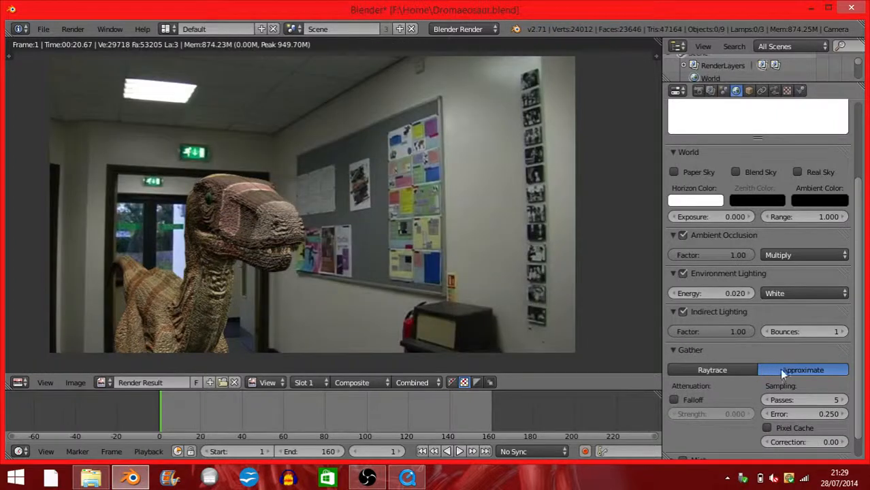
scroll(768, 364, "up", 5)
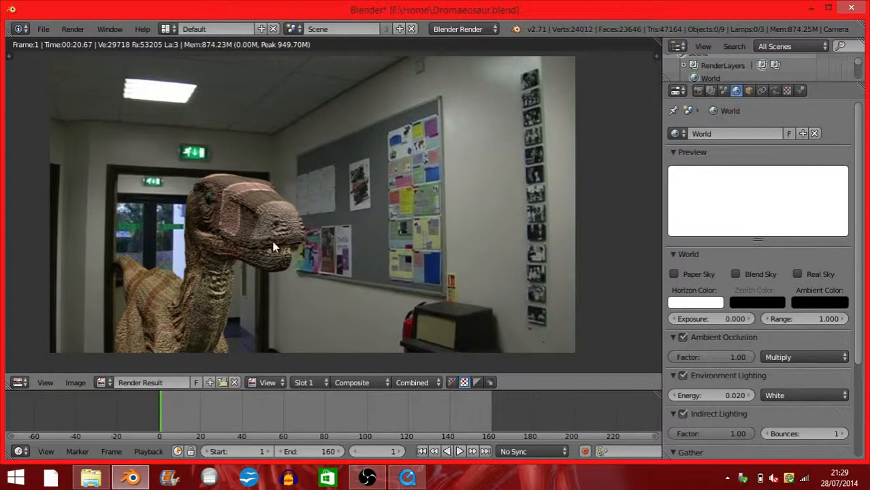
Step: Play the clip 0001-0160 from the Raptor shots folder in File Explorer, close the player and return to Blender
left_click(90, 478)
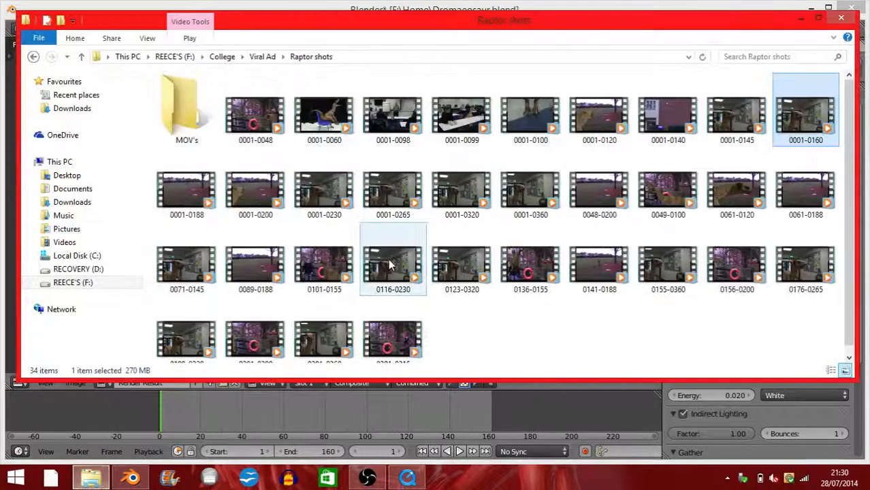
double_click(800, 120)
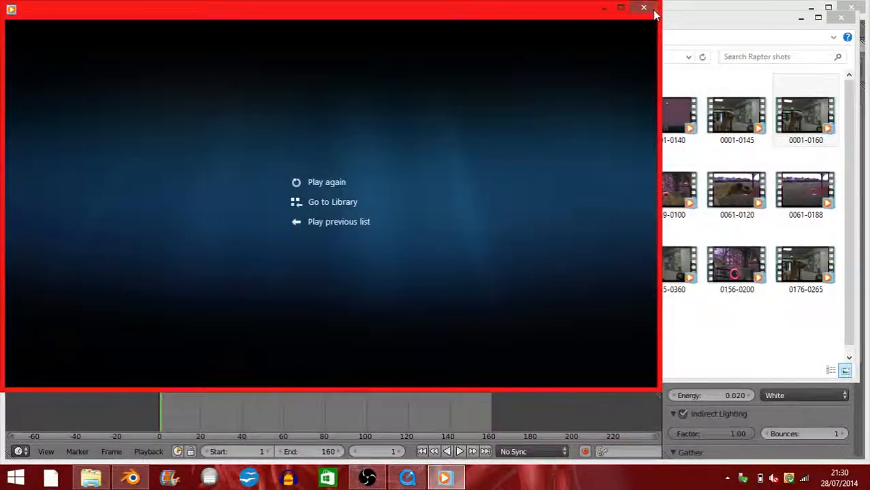
left_click(643, 7)
left_click(365, 417)
left_click_drag(167, 421, 153, 420)
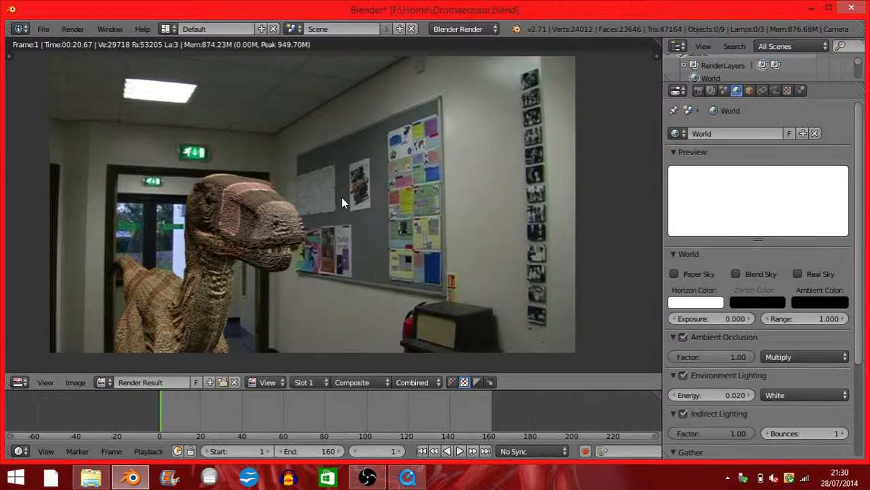
Step: Examine the dinosaur's head, neck and body up close in the frame 1 render, and show the whole image again
scroll(342, 192, "up", 4)
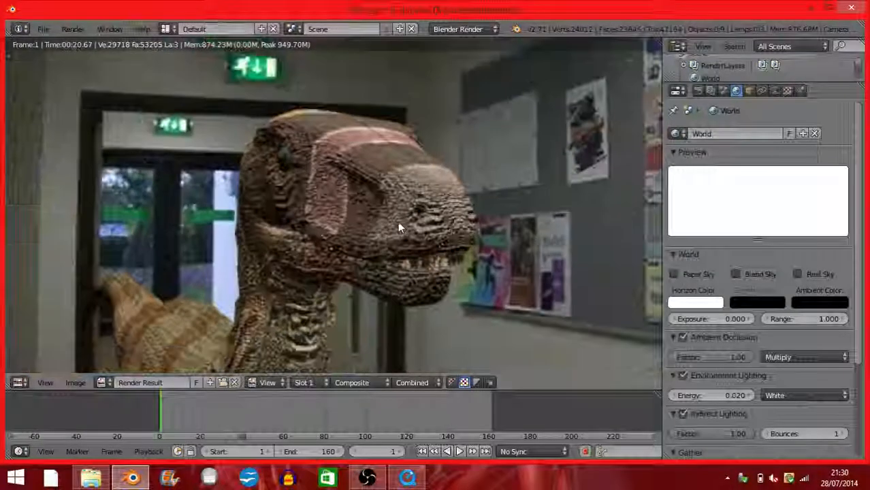
middle_click_drag(215, 311, 317, 206)
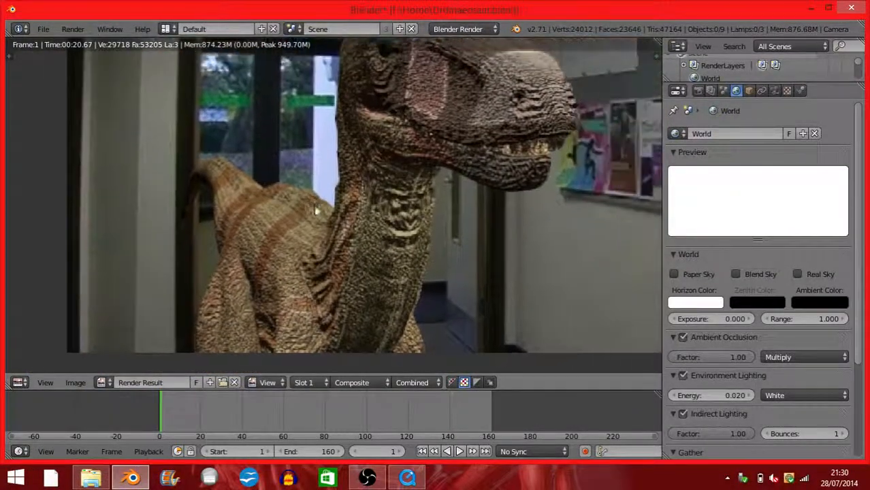
scroll(319, 207, "down", 3)
scroll(130, 315, "up", 1)
middle_click_drag(384, 202, 289, 260)
scroll(290, 262, "down", 1)
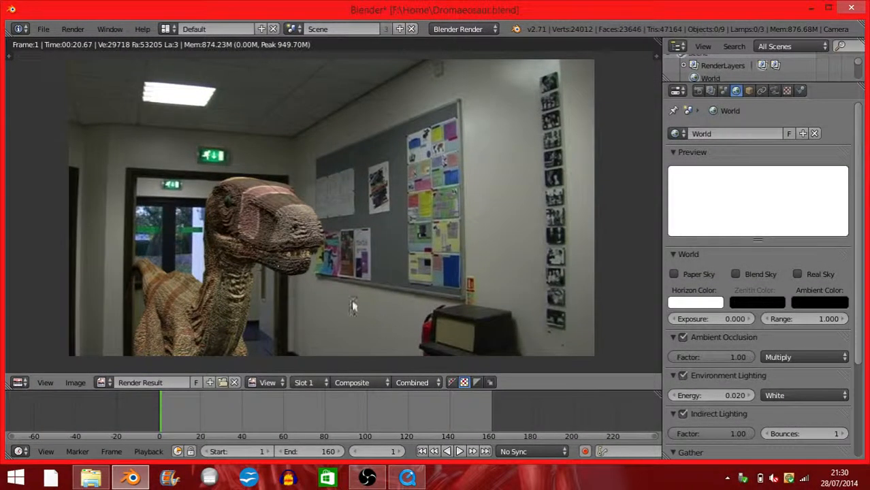